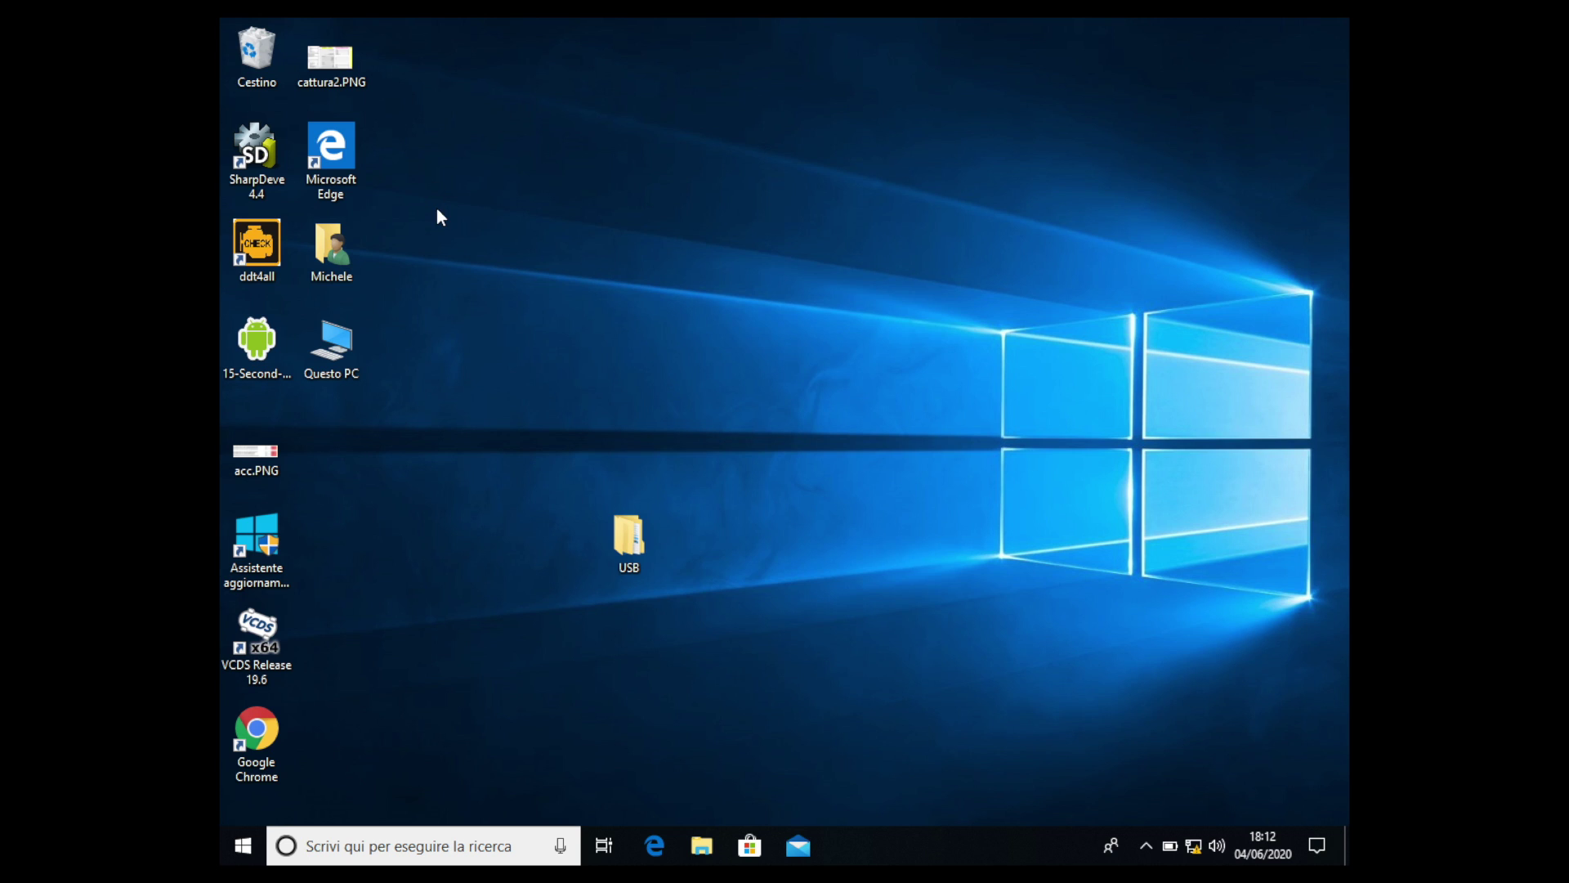
# Start DDT4All, accept the misuse risk, connect to the ELM over Wi-Fi at 192.168.0.10:35000 and maximize the main window
pyautogui.doubleClick(260, 247)
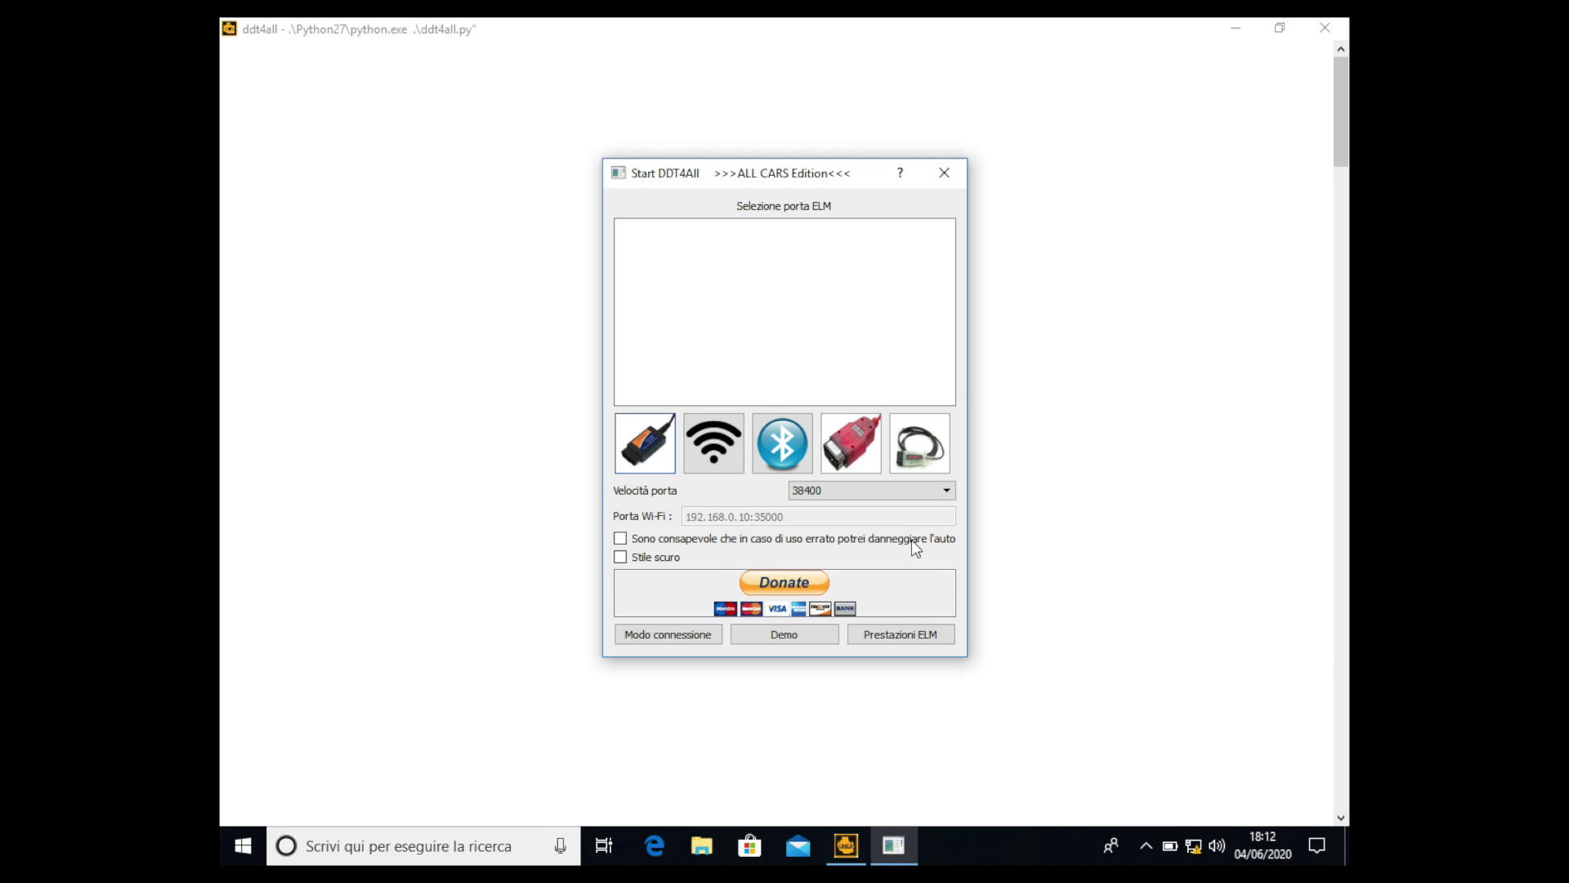
pyautogui.click(621, 538)
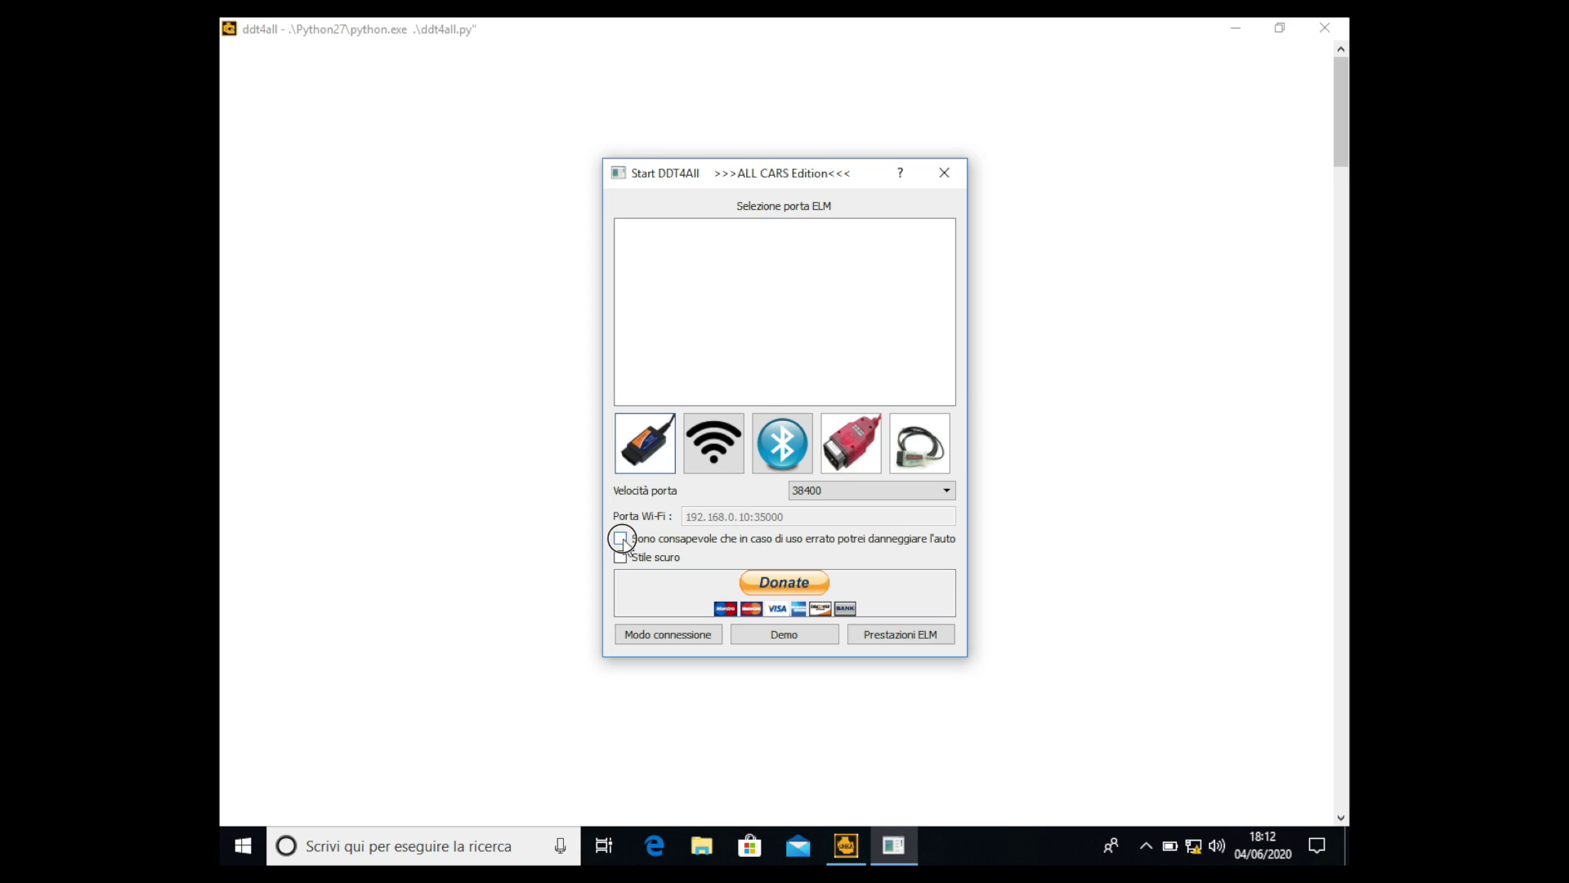
pyautogui.click(710, 448)
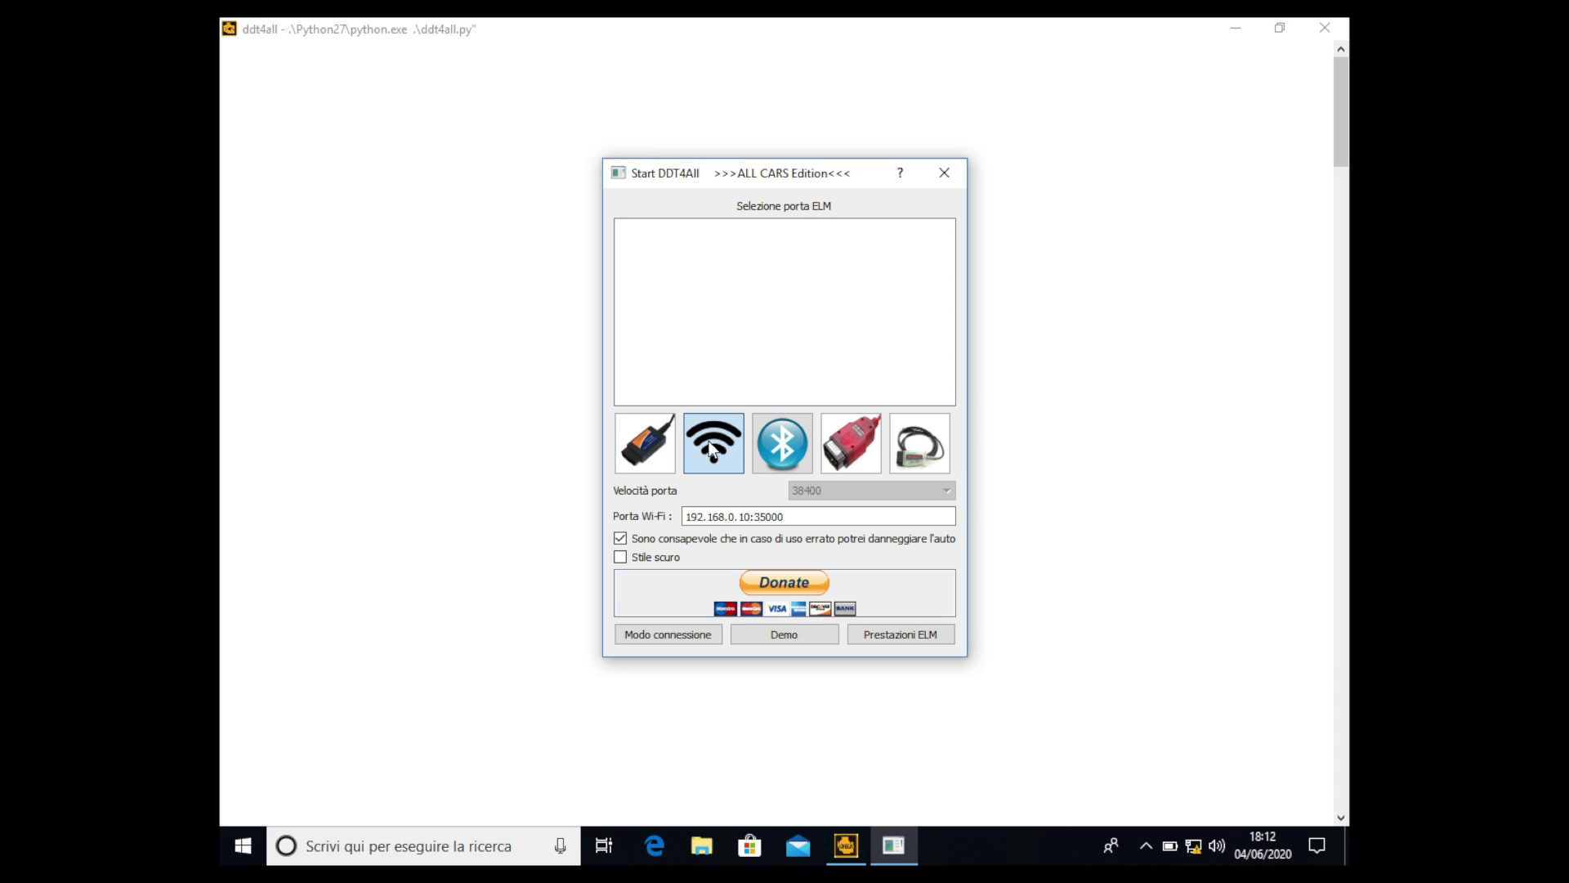
pyautogui.click(697, 639)
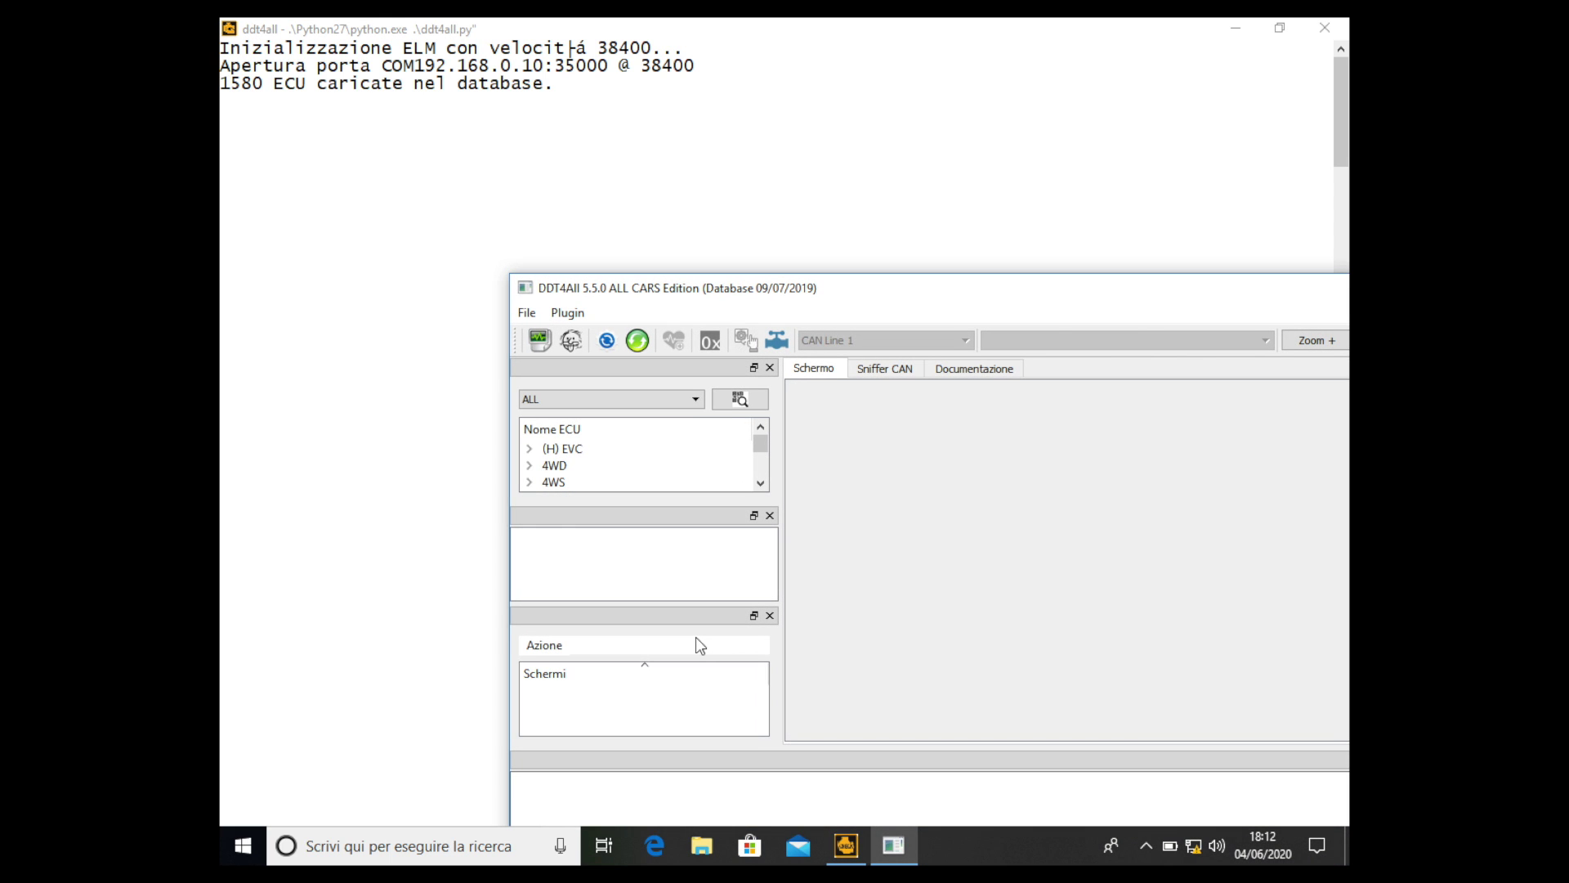
pyautogui.doubleClick(885, 291)
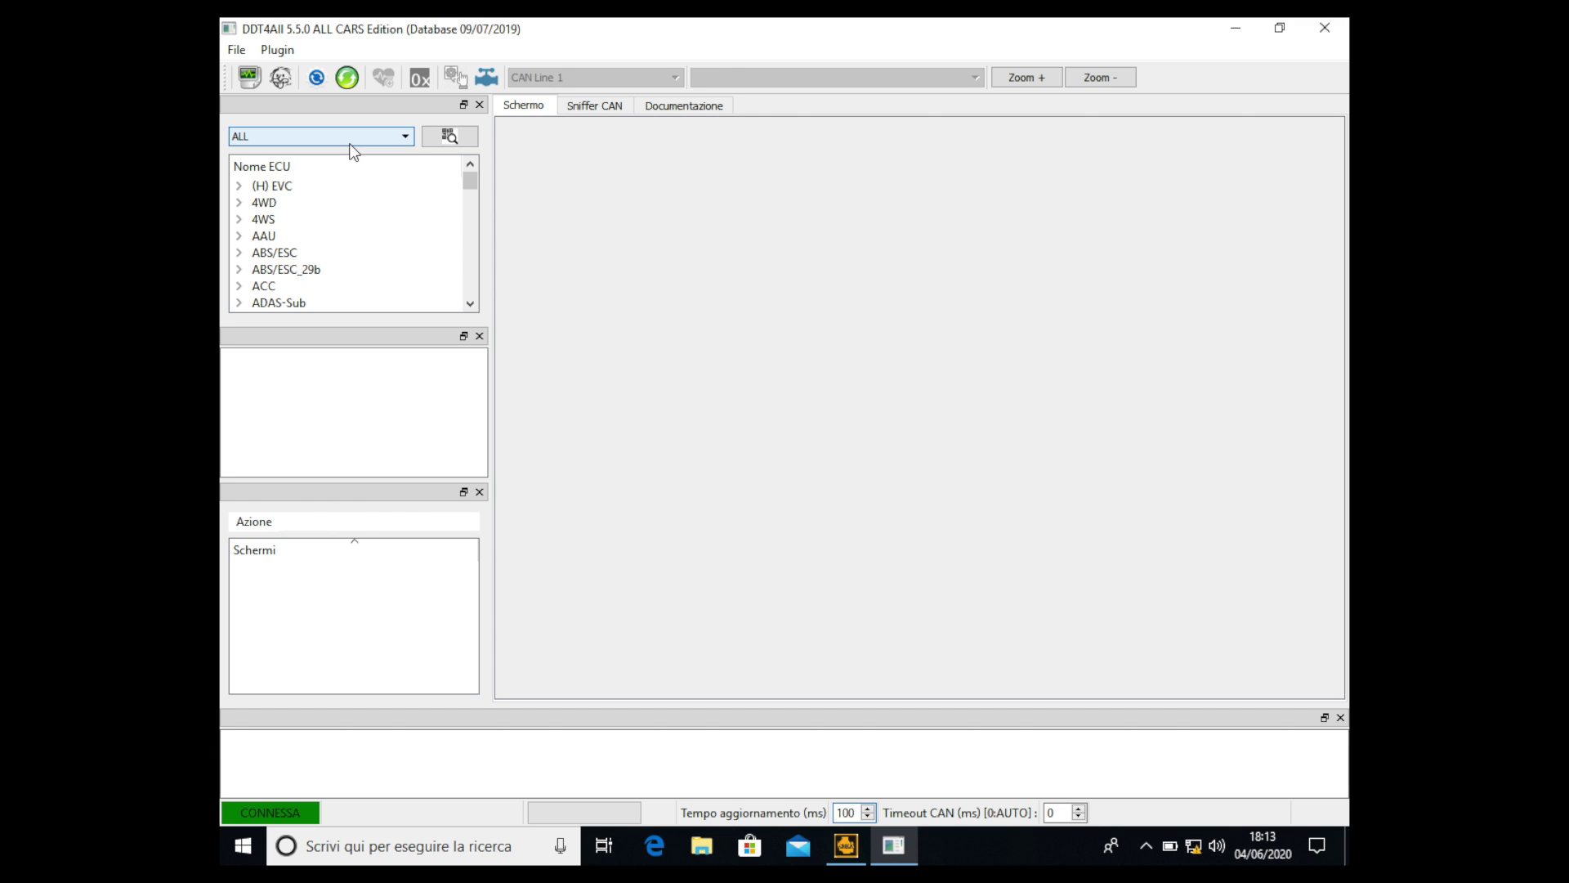
# Choose XFB - MEGANE IV as the vehicle model for the ECU list
pyautogui.click(399, 139)
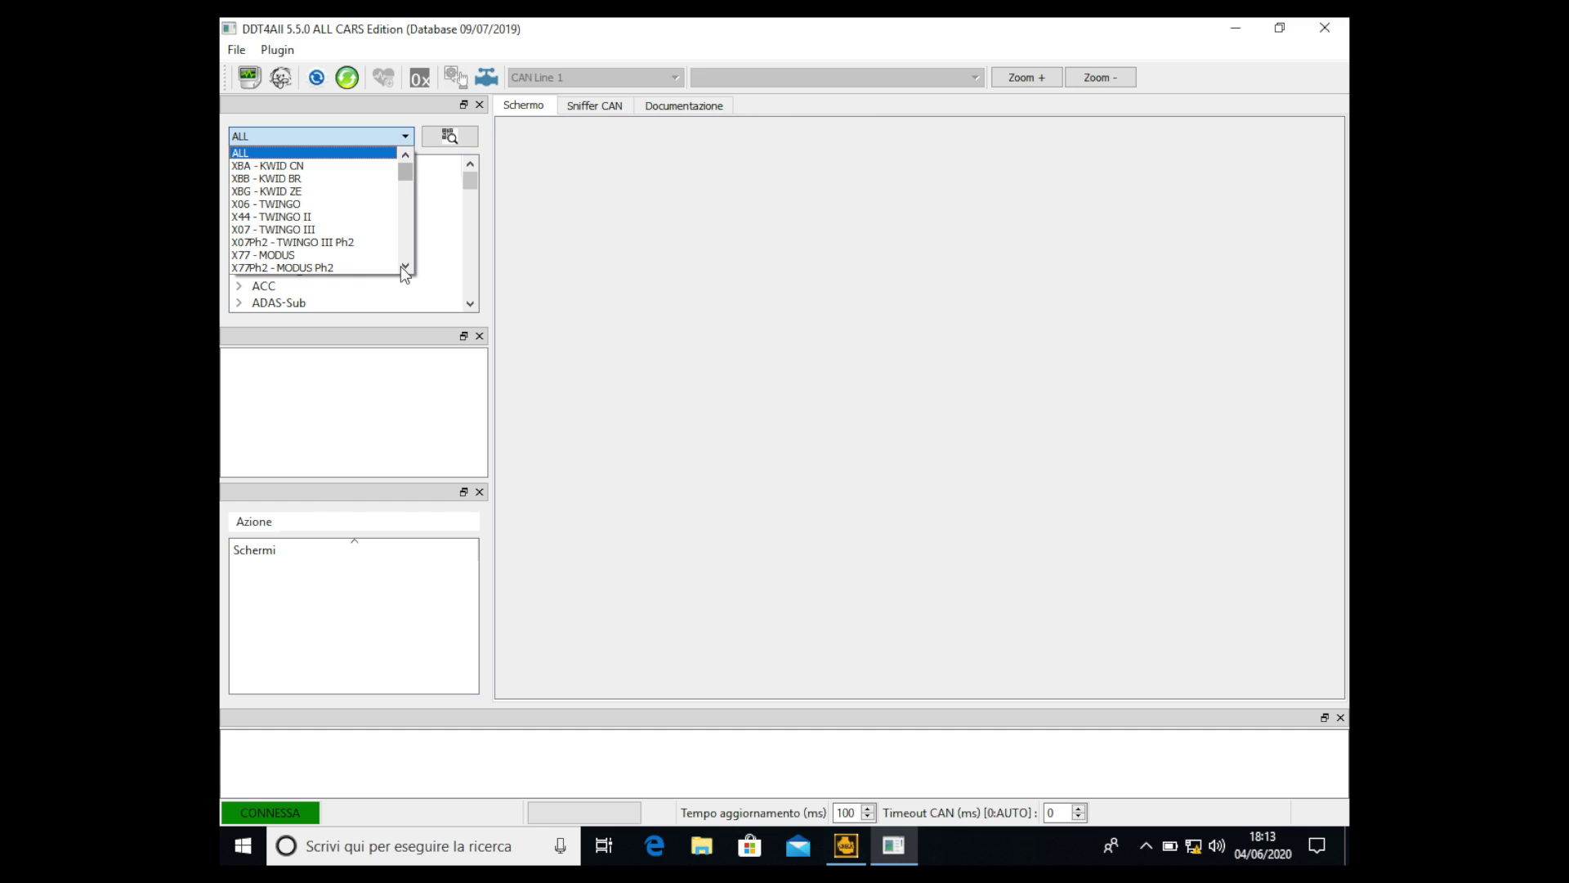
pyautogui.click(404, 266)
pyautogui.click(404, 267)
pyautogui.click(404, 266)
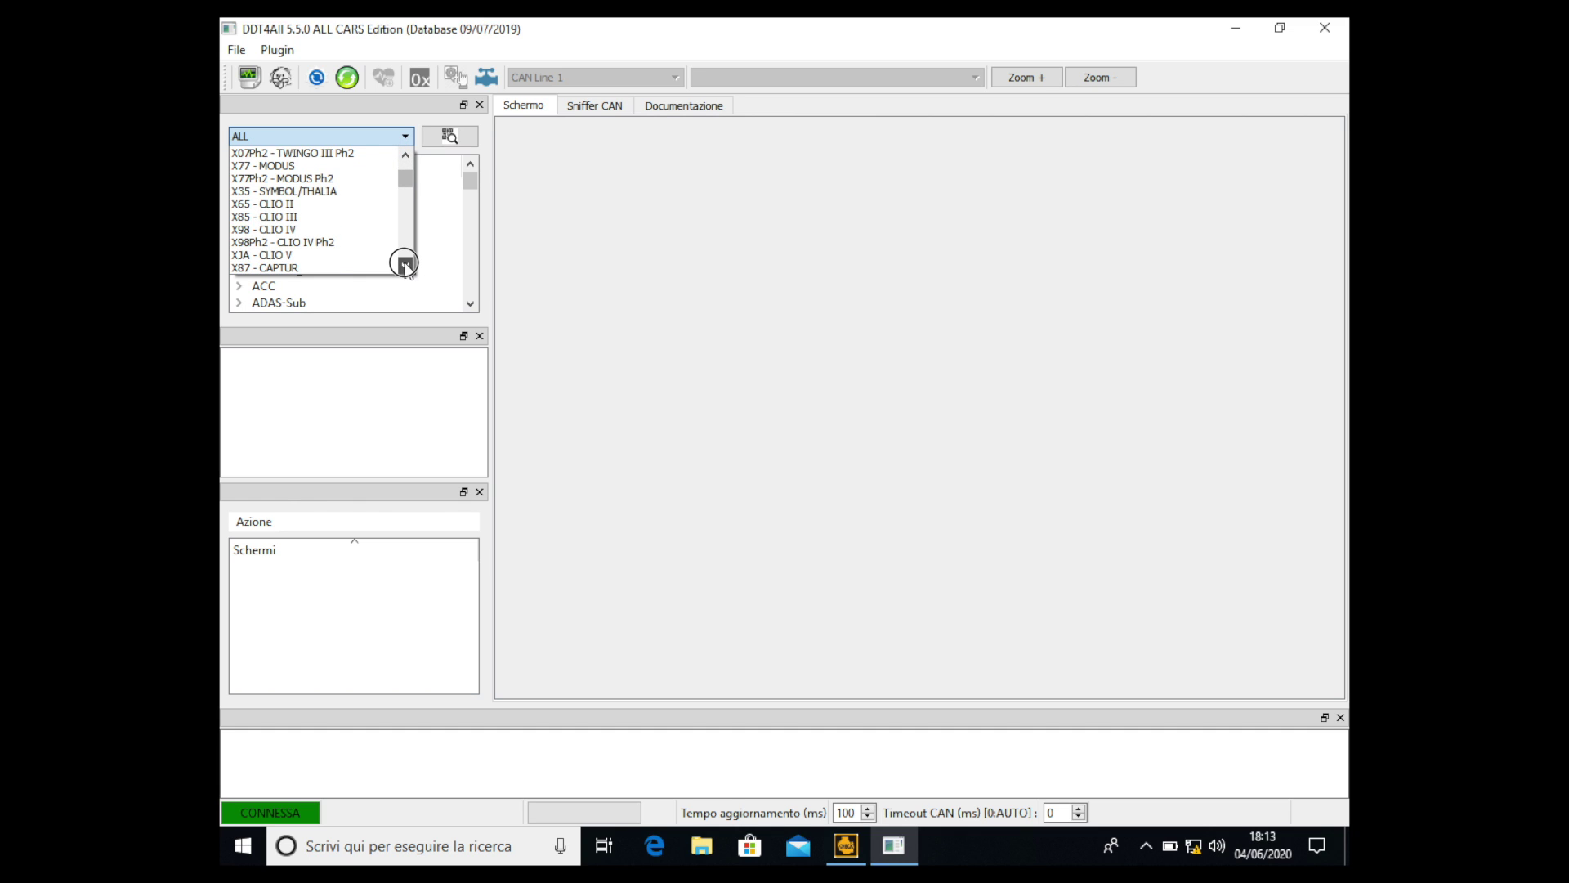
pyautogui.click(404, 267)
pyautogui.click(404, 267)
pyautogui.click(403, 267)
pyautogui.click(404, 267)
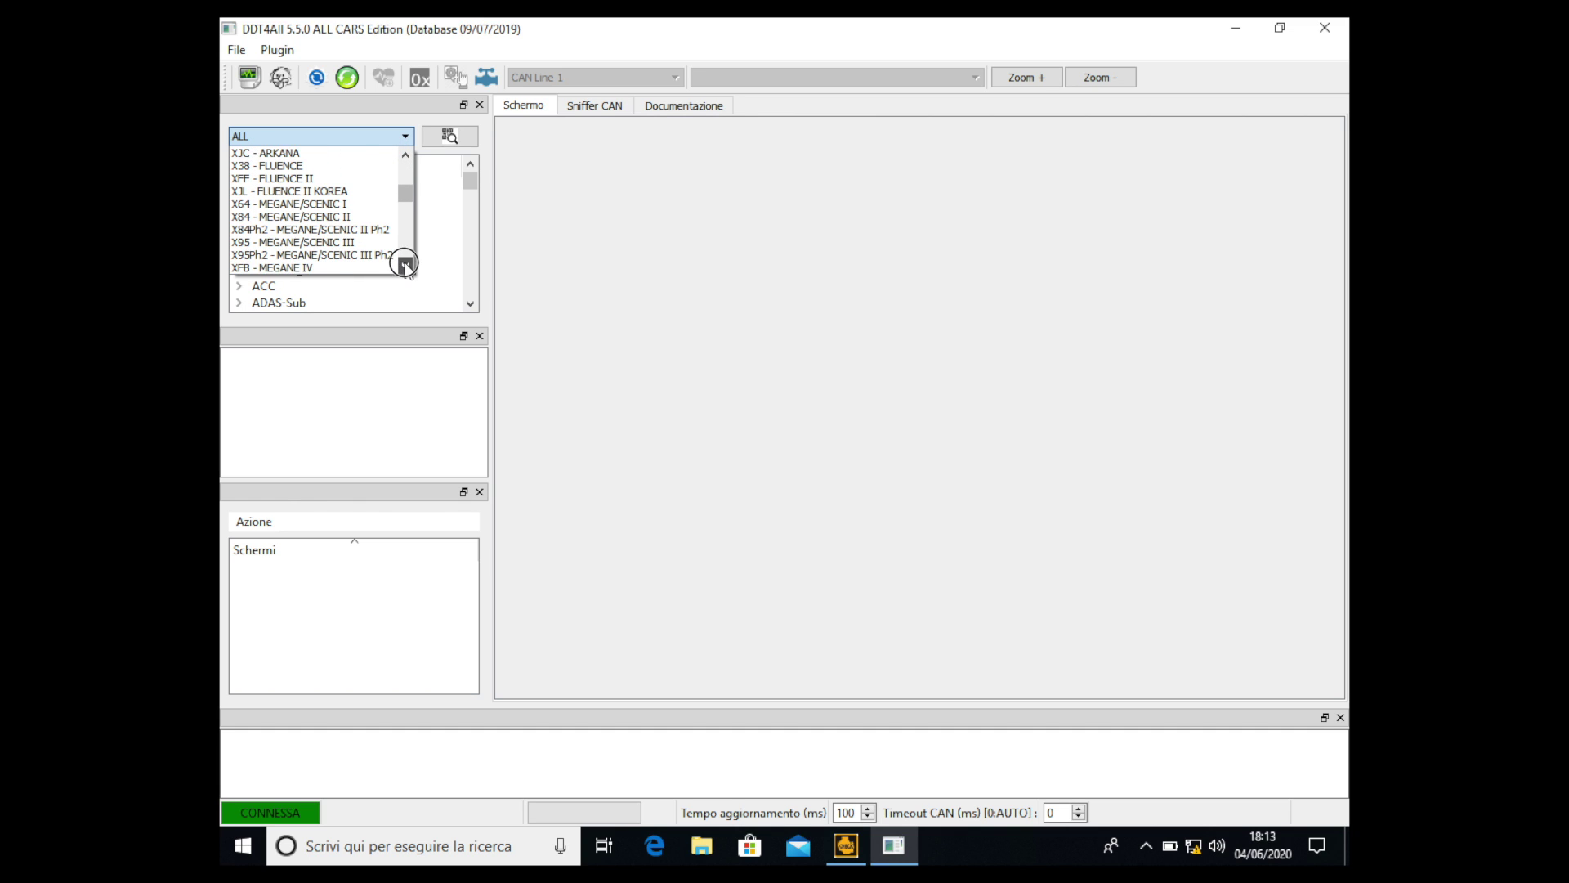
pyautogui.click(403, 266)
pyautogui.click(404, 267)
pyautogui.click(403, 266)
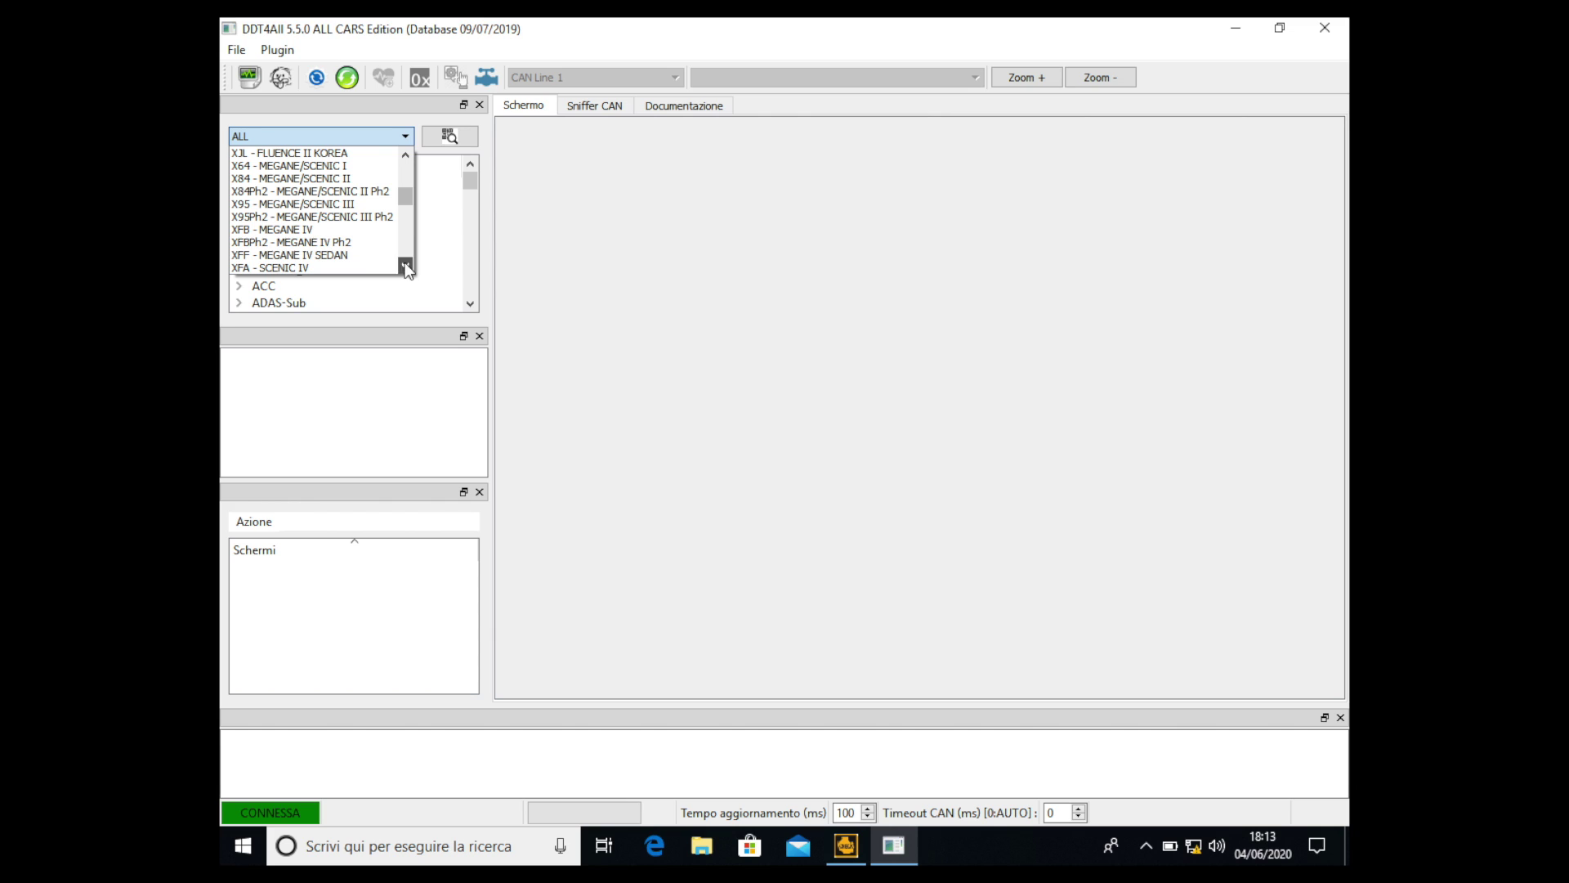
pyautogui.click(274, 231)
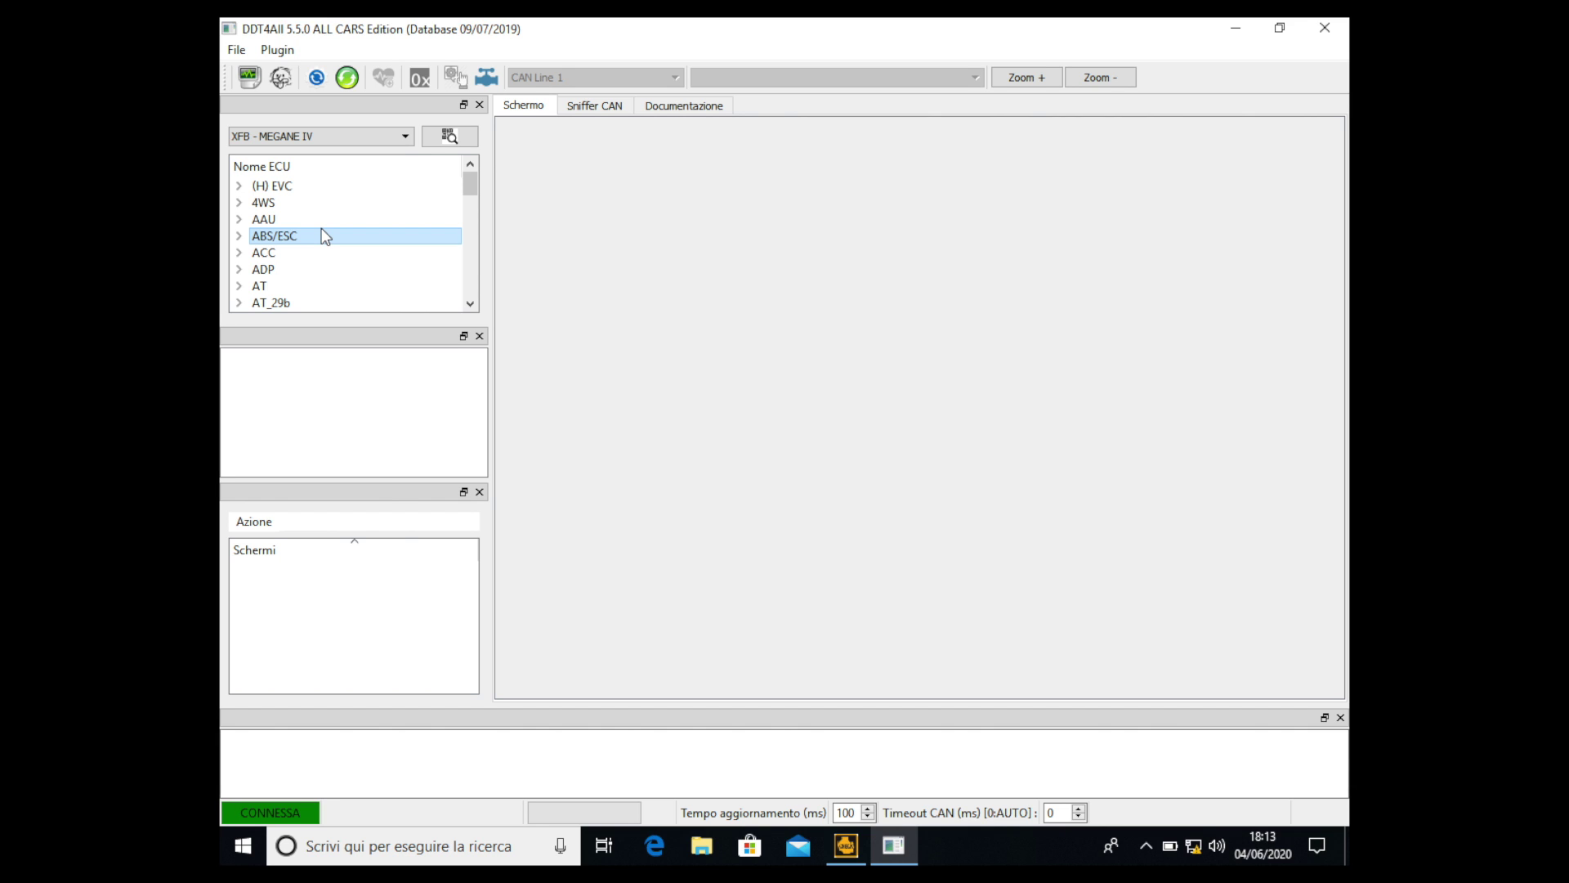
# Add the ESC_15-40-UDS_V1.12 ECU from the ABS/ESC group and open its diagnostic session
pyautogui.doubleClick(307, 234)
pyautogui.click(319, 252)
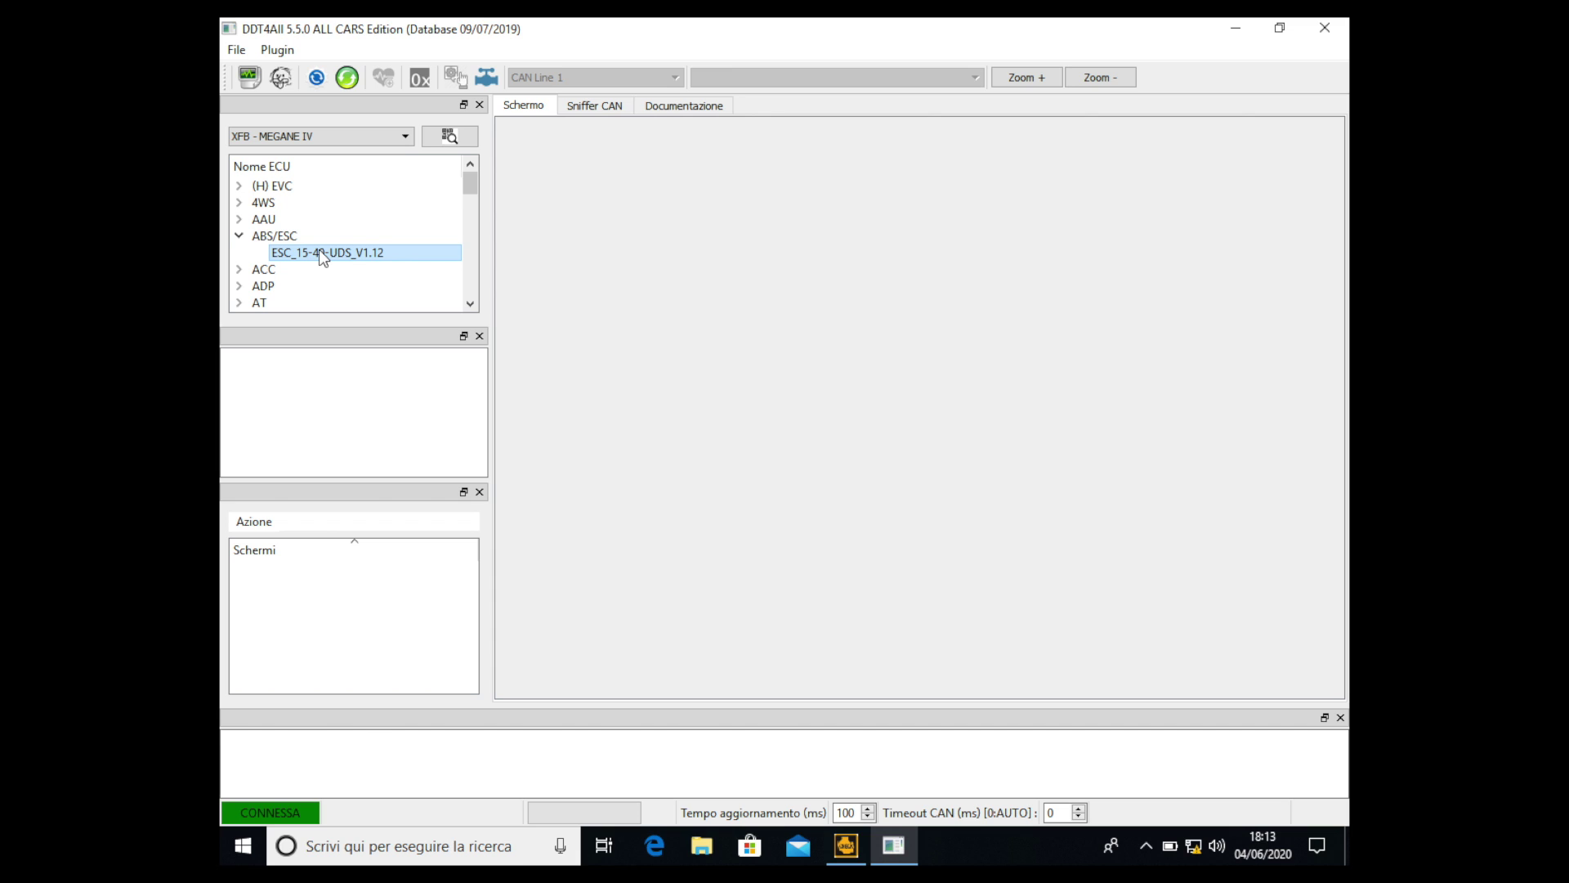
pyautogui.doubleClick(386, 250)
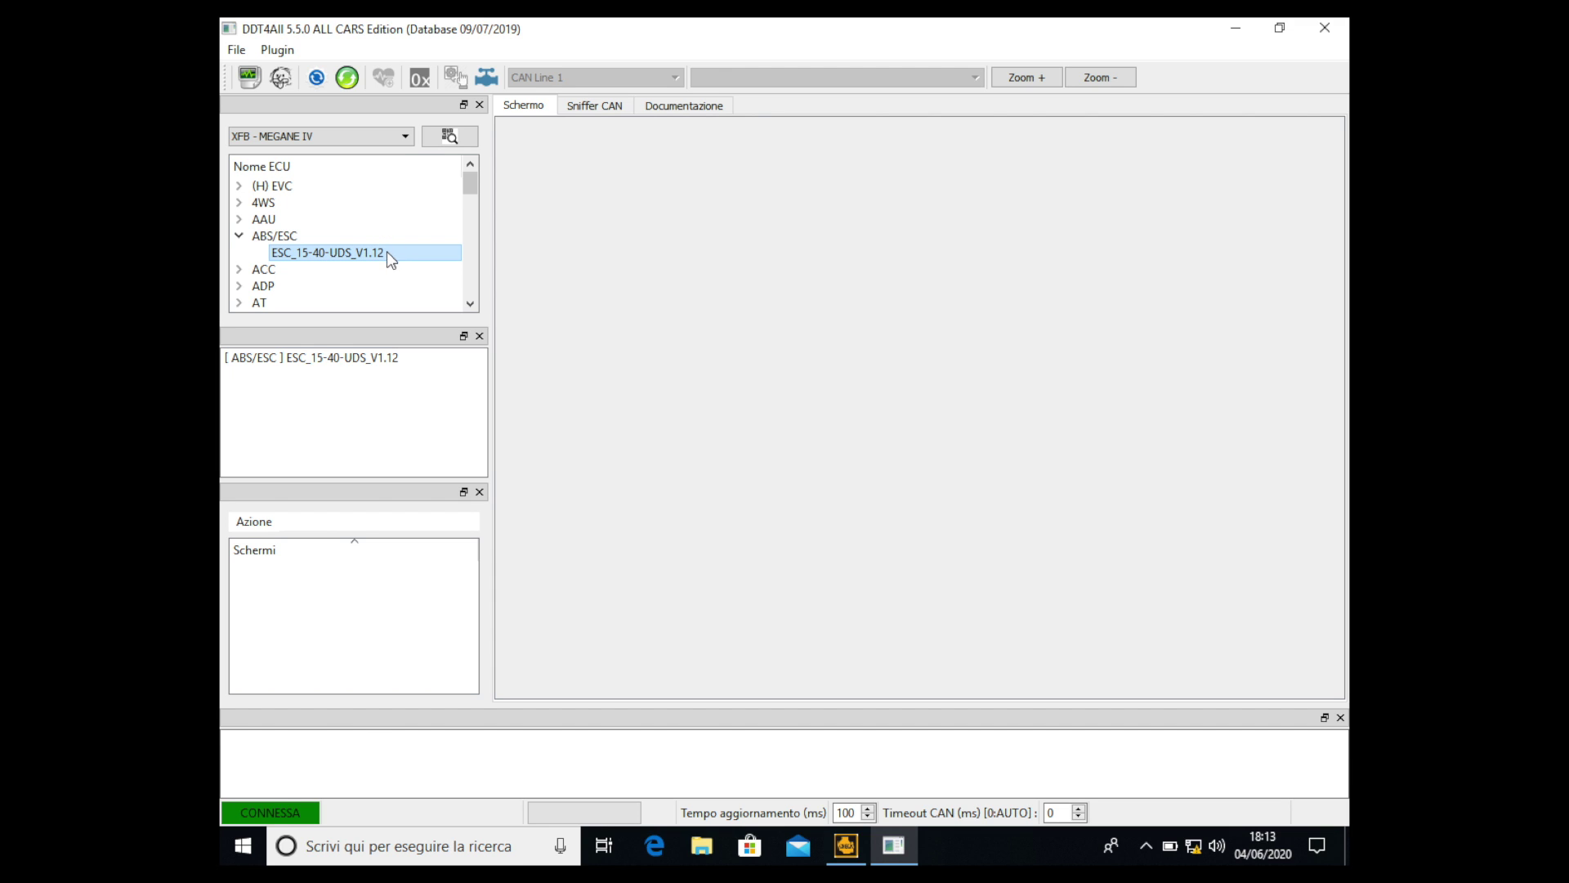
pyautogui.click(376, 359)
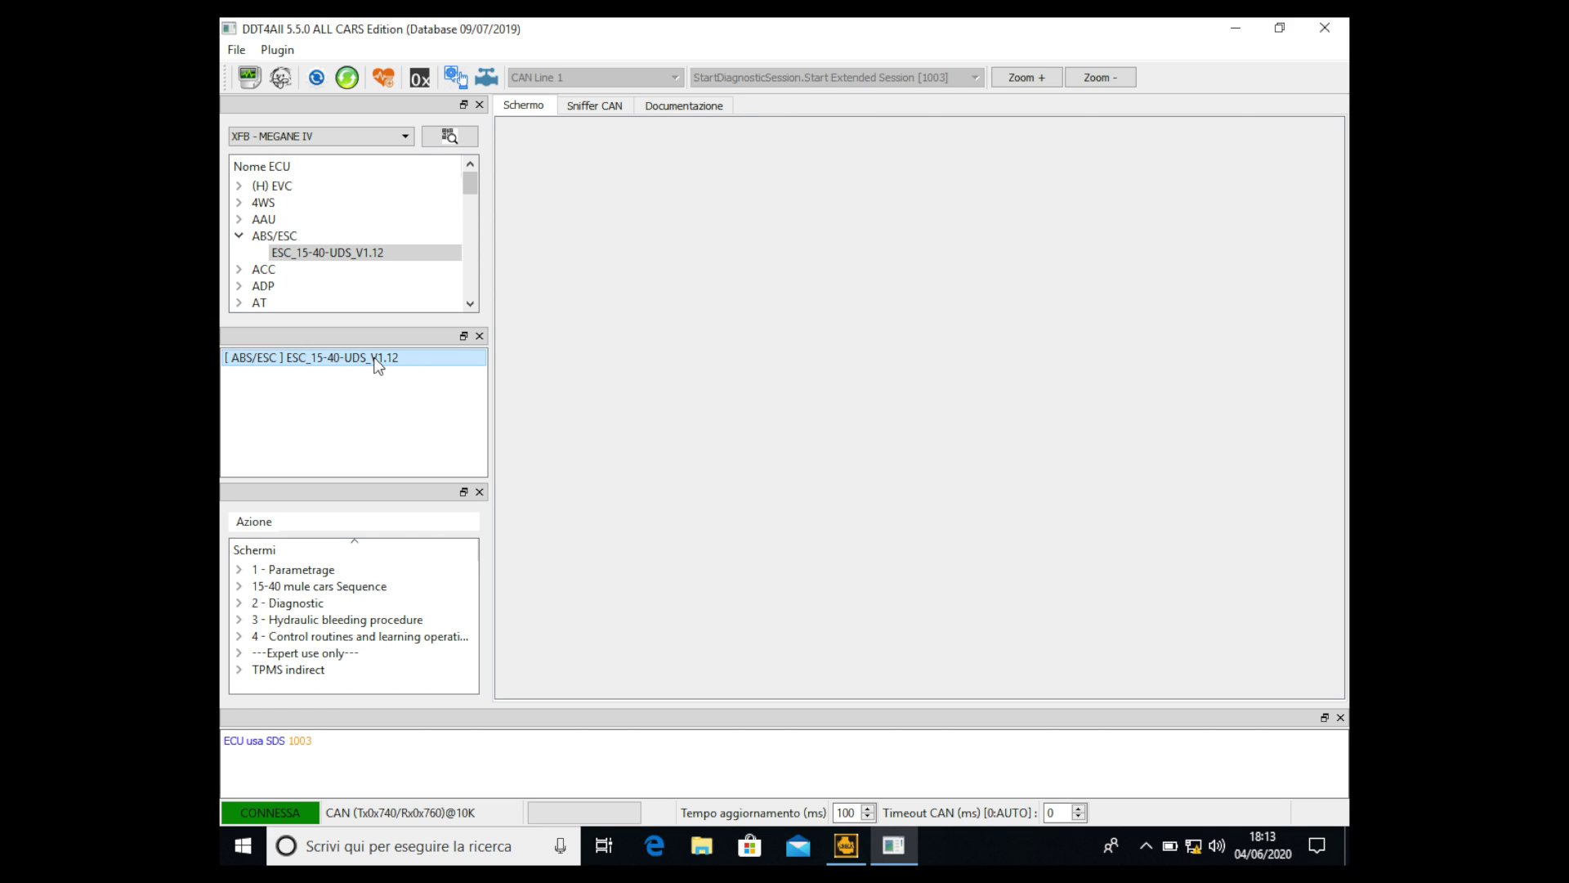
# Open the 11 - ECU Configuration screen from the 1 - Parametrage group of the ESC module
pyautogui.click(324, 571)
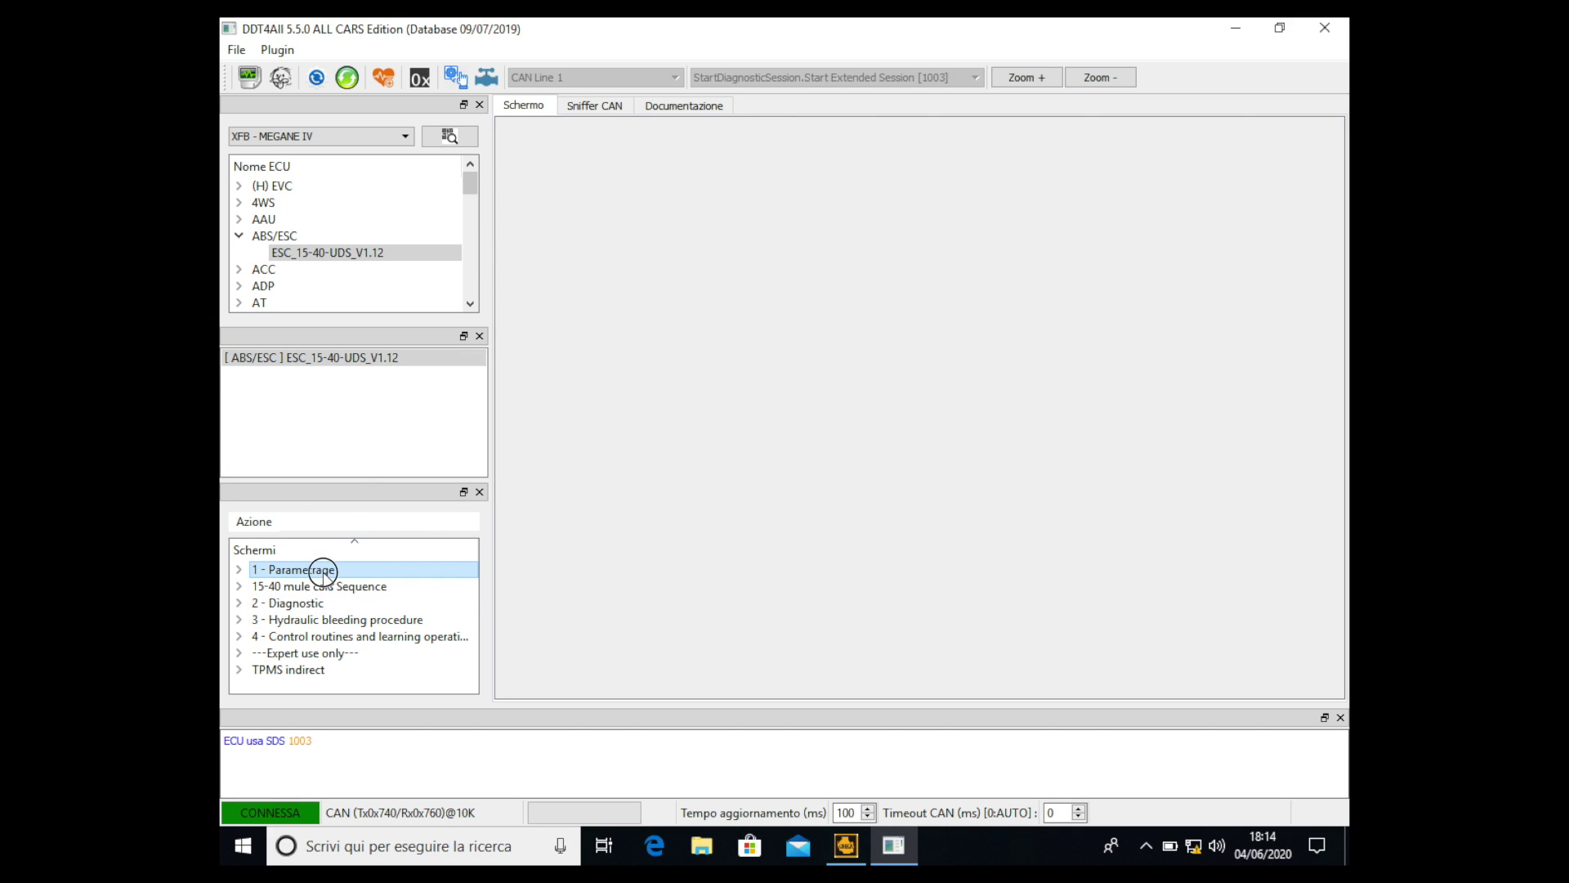
pyautogui.click(239, 569)
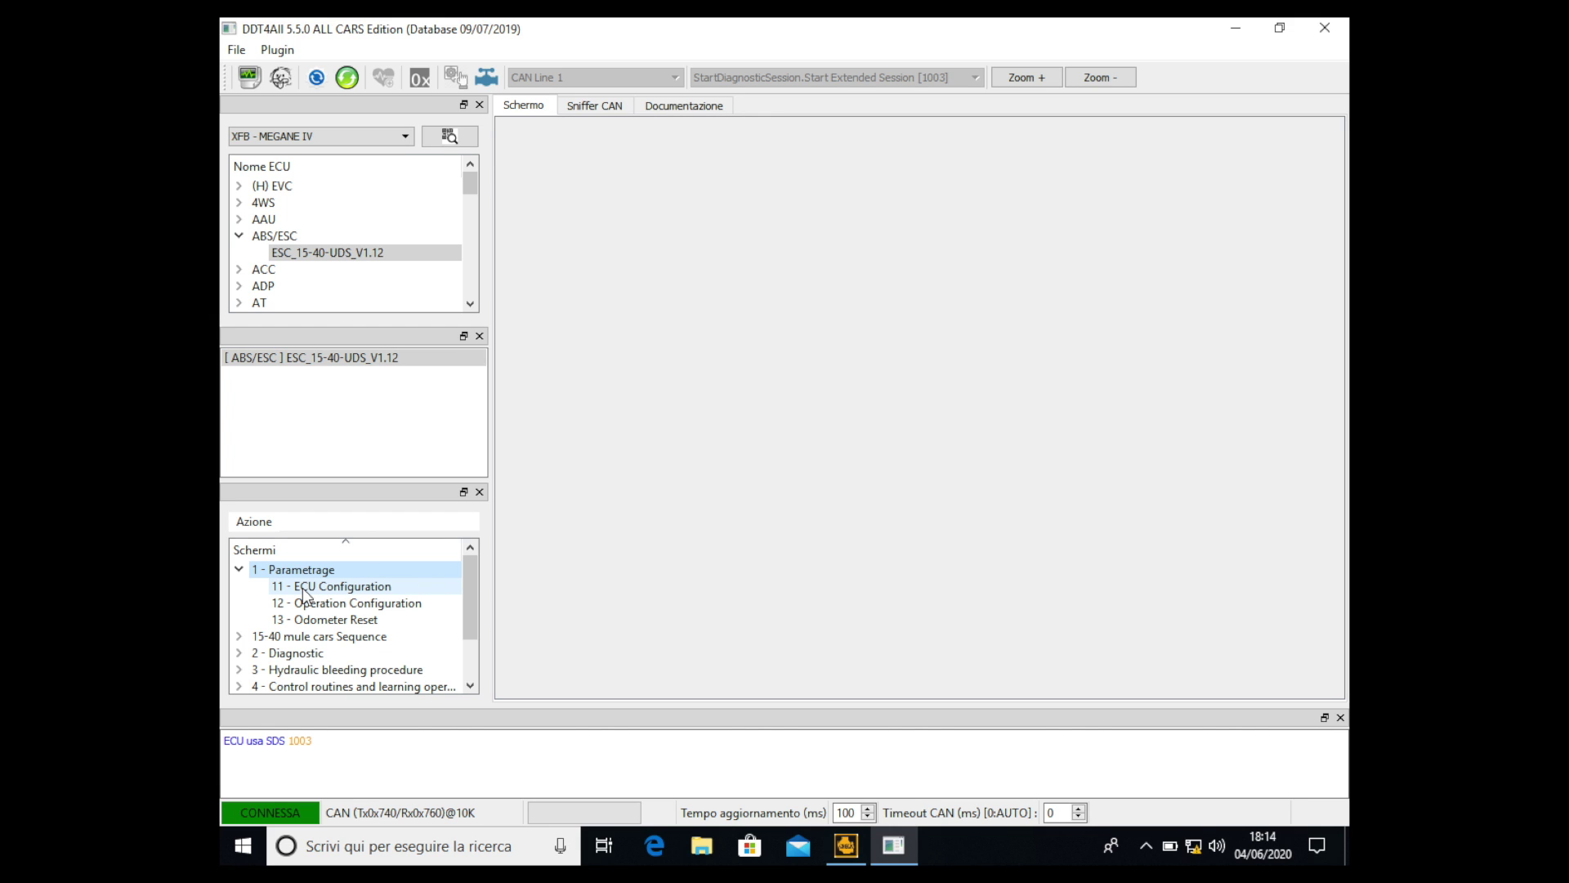
pyautogui.click(303, 590)
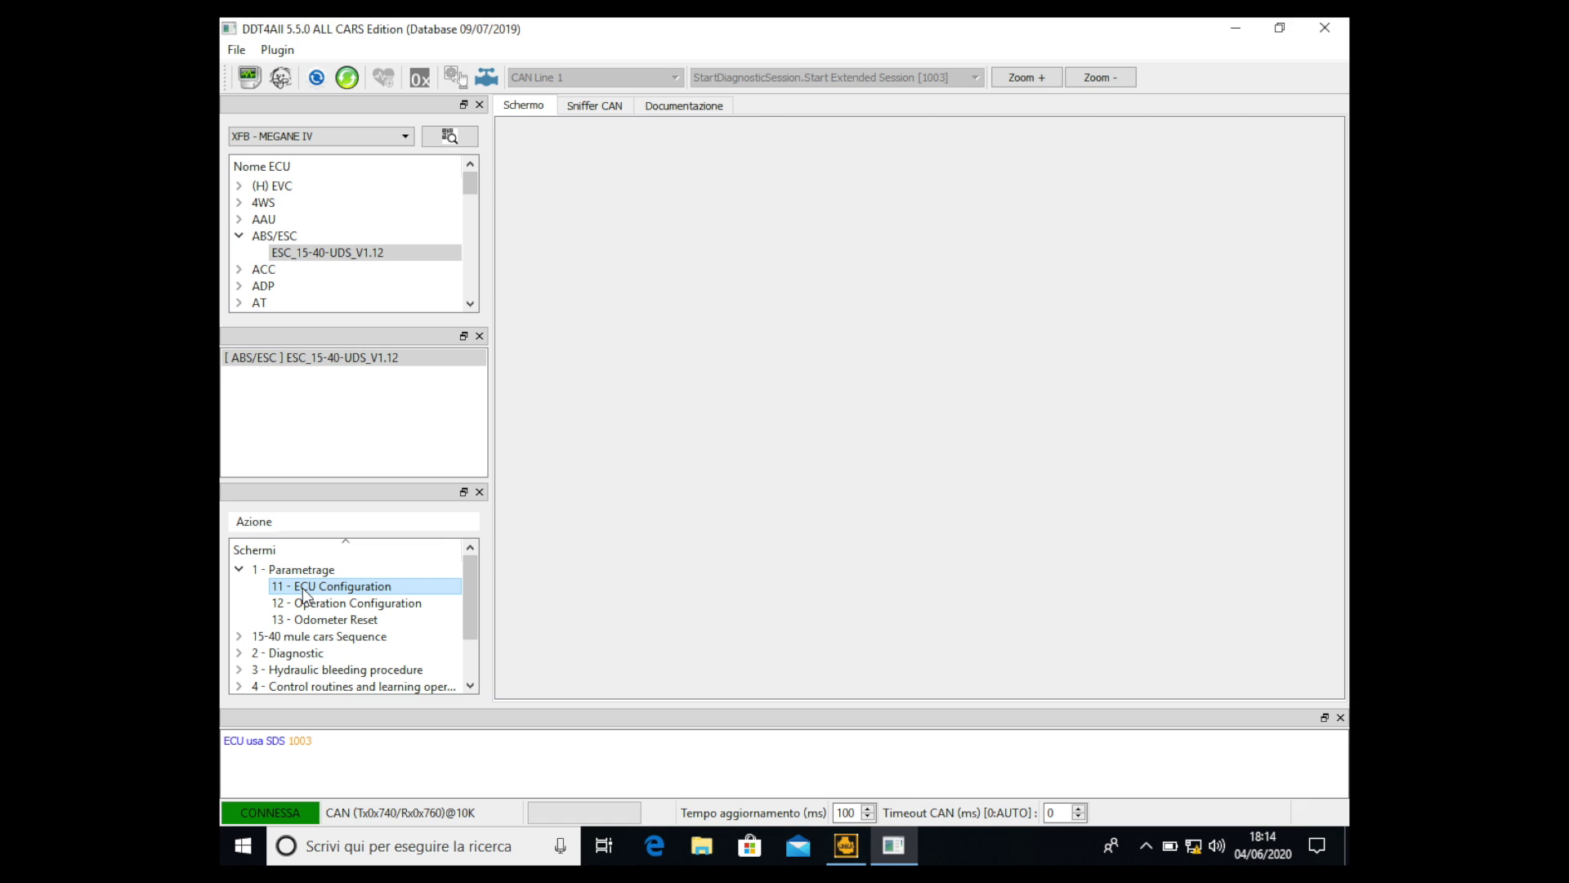
pyautogui.doubleClick(302, 587)
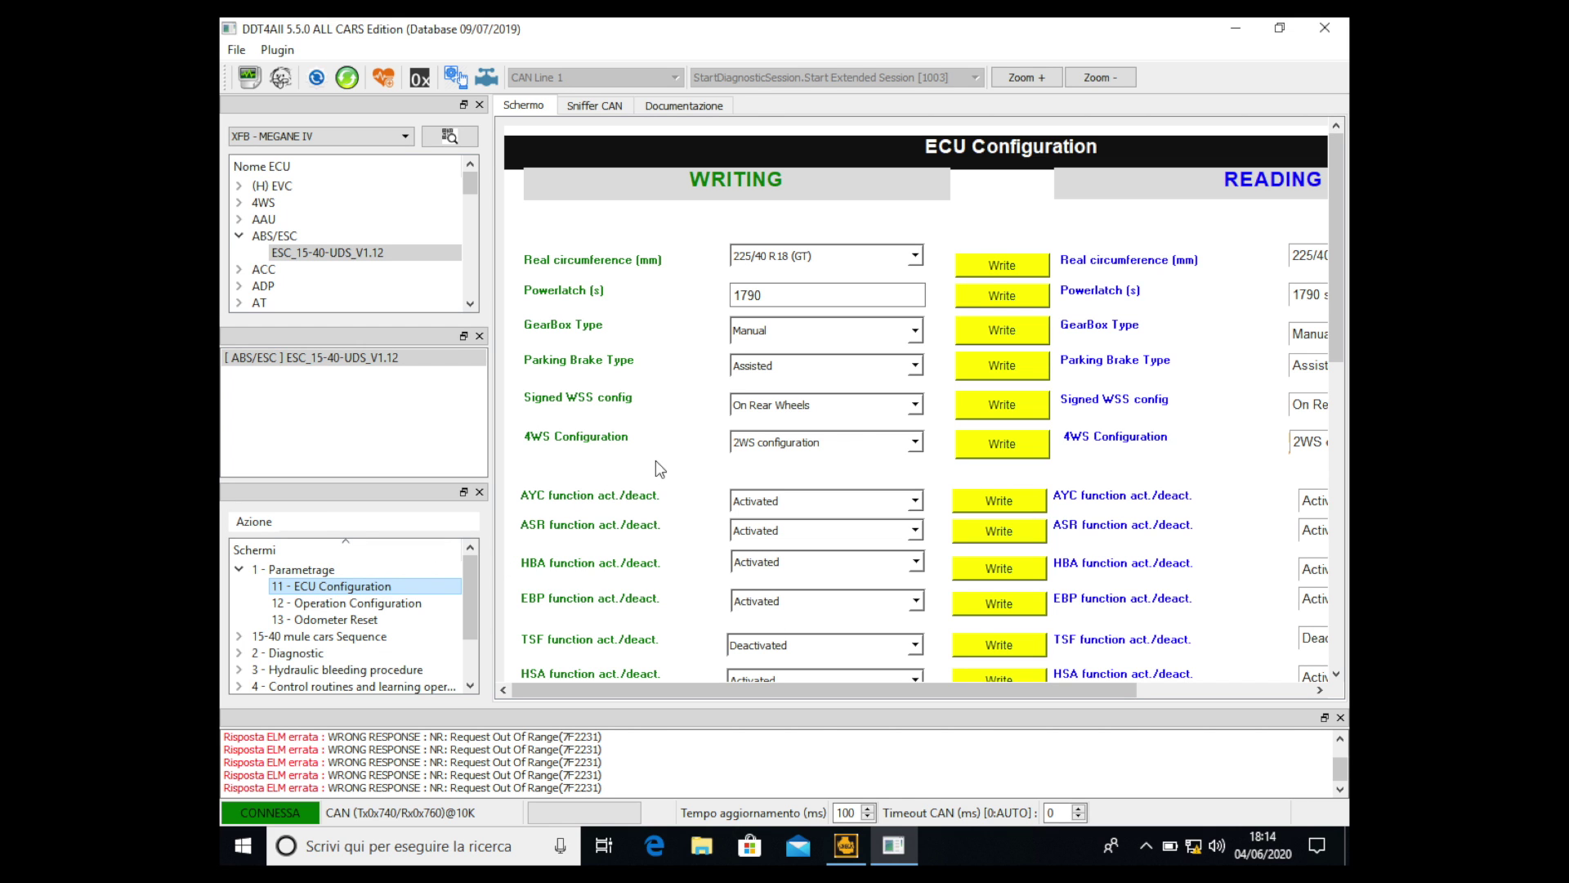
# Set ESC Orientation to Config 3, enable expert mode, and write the value to the ECU
pyautogui.scroll(-5, 655, 459)
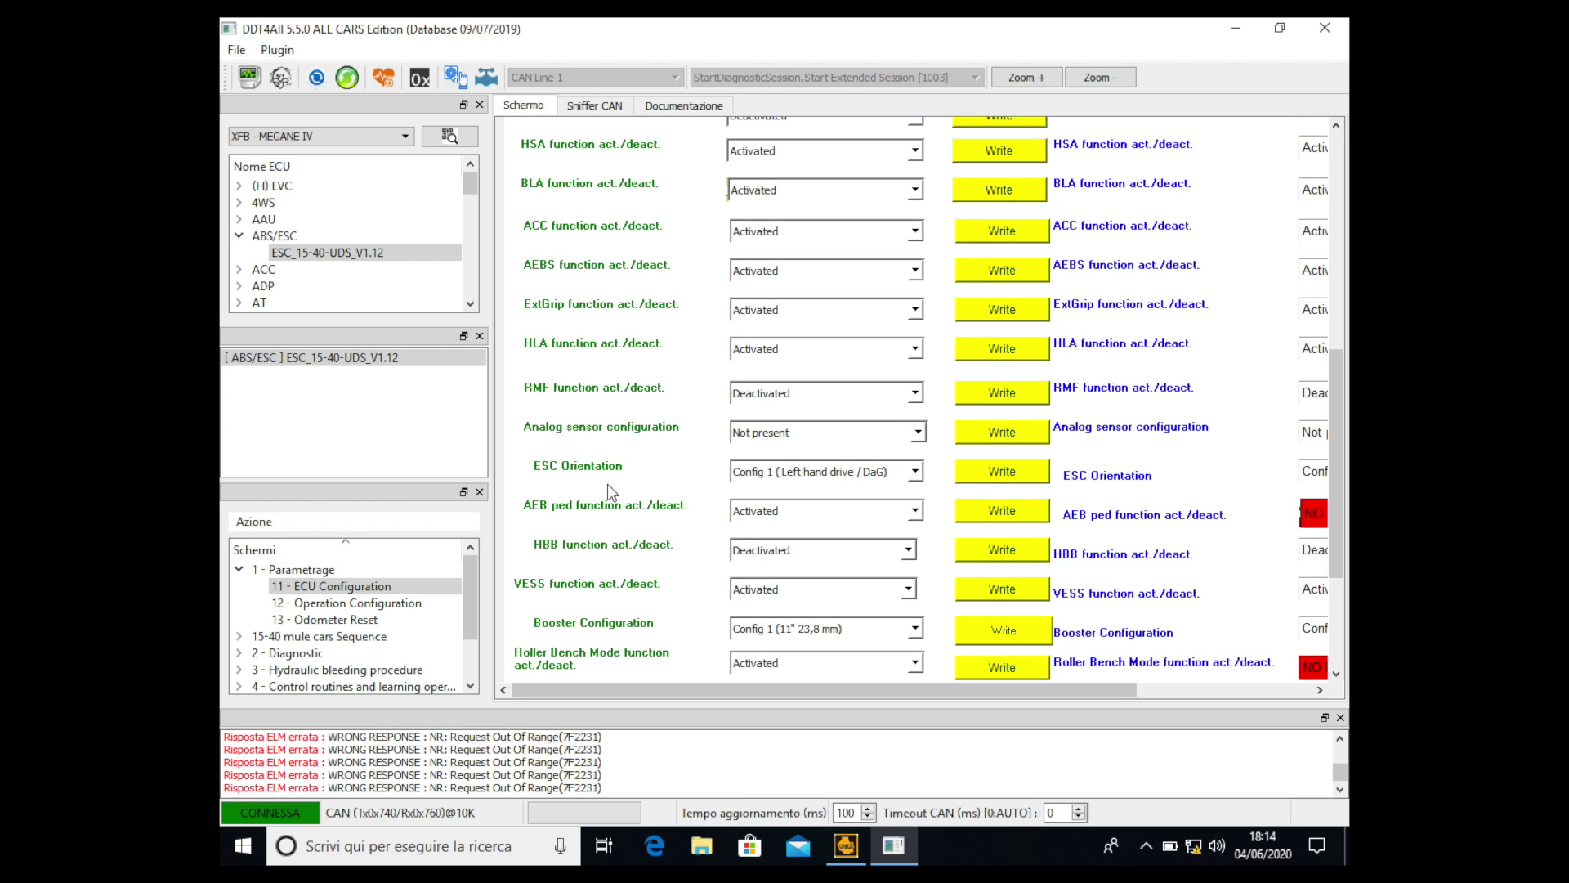
pyautogui.click(914, 472)
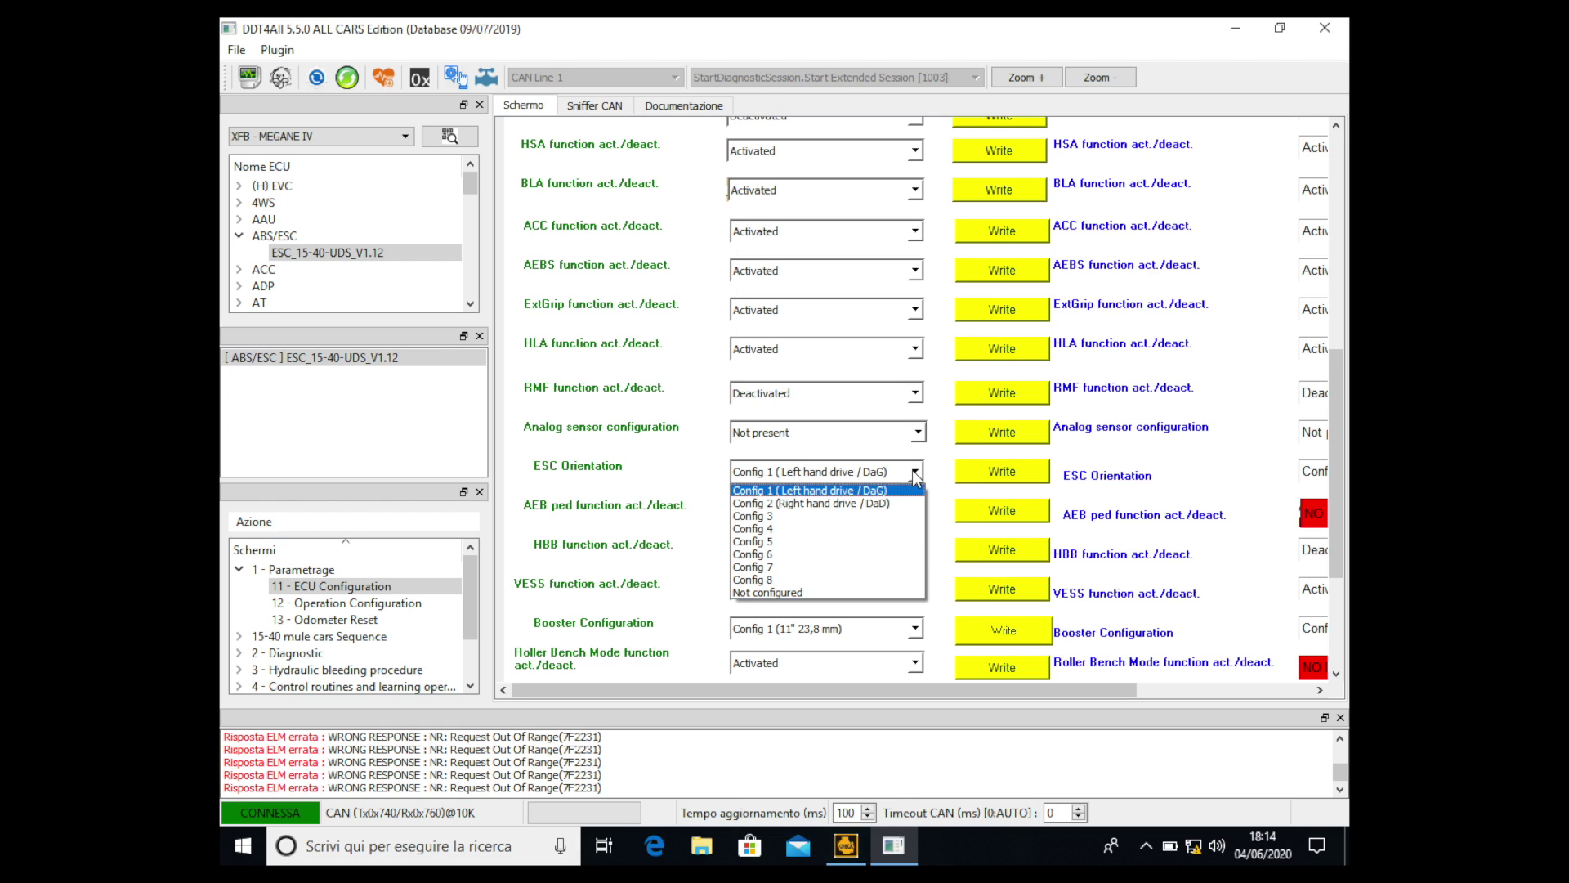
pyautogui.click(817, 518)
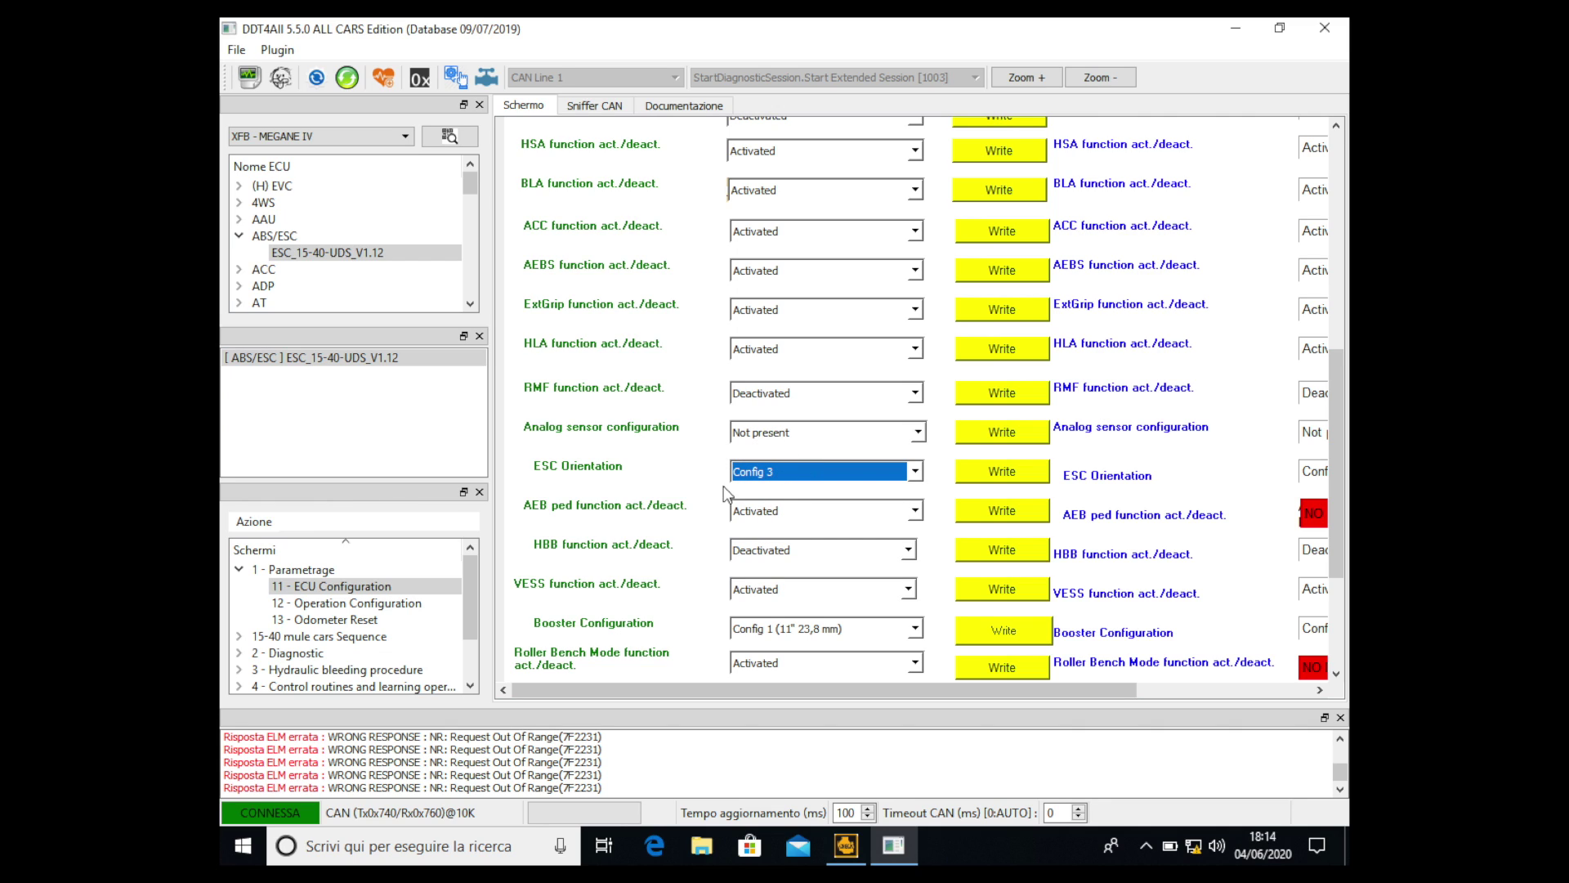
pyautogui.click(277, 79)
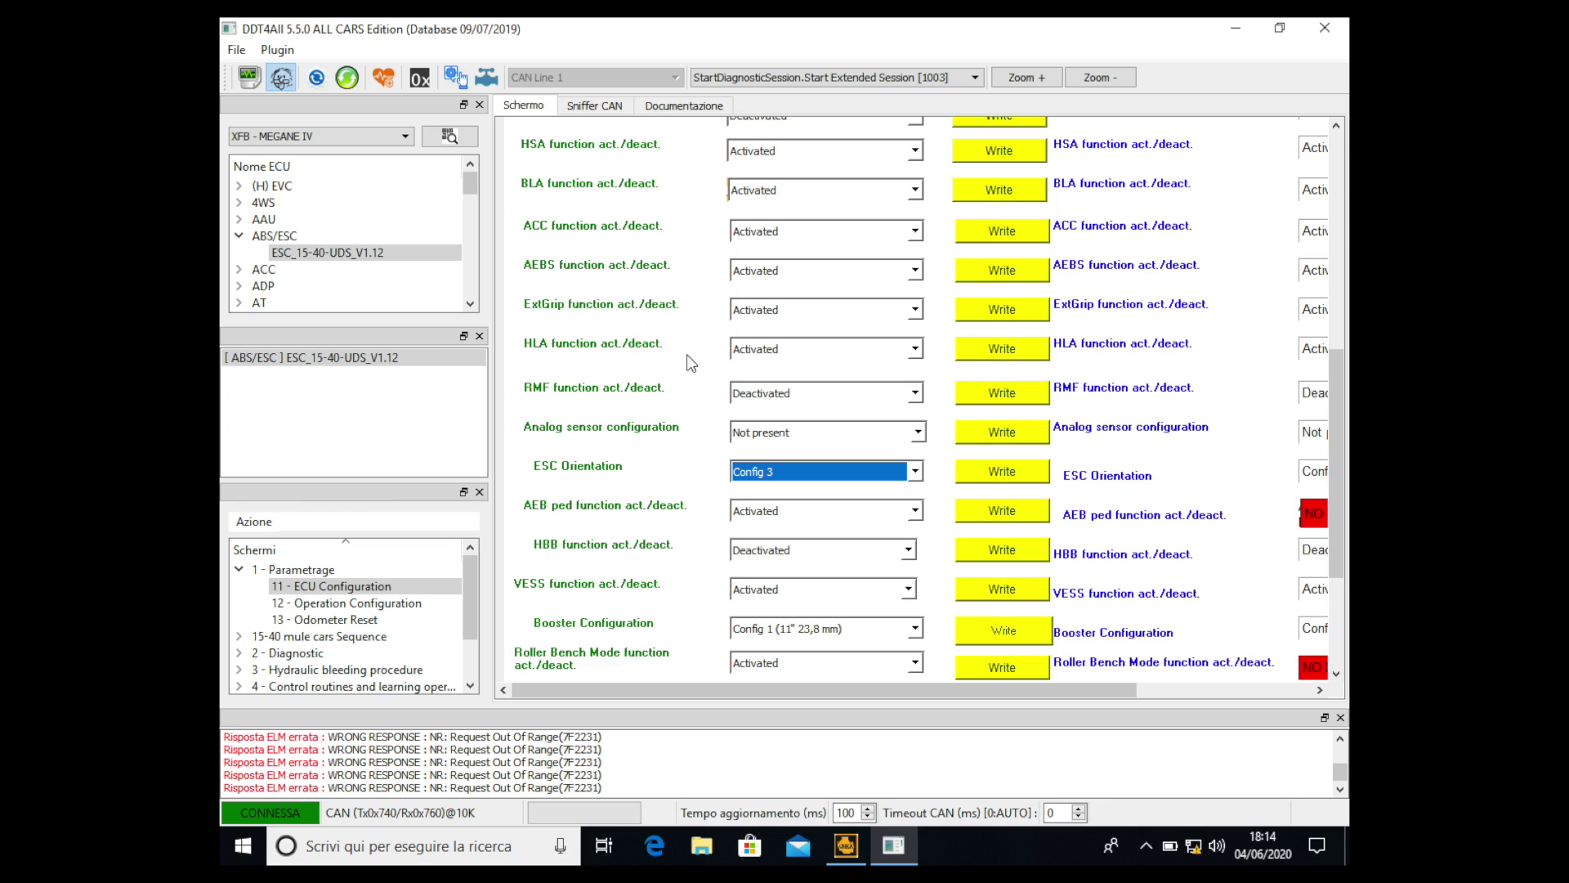
pyautogui.click(1010, 474)
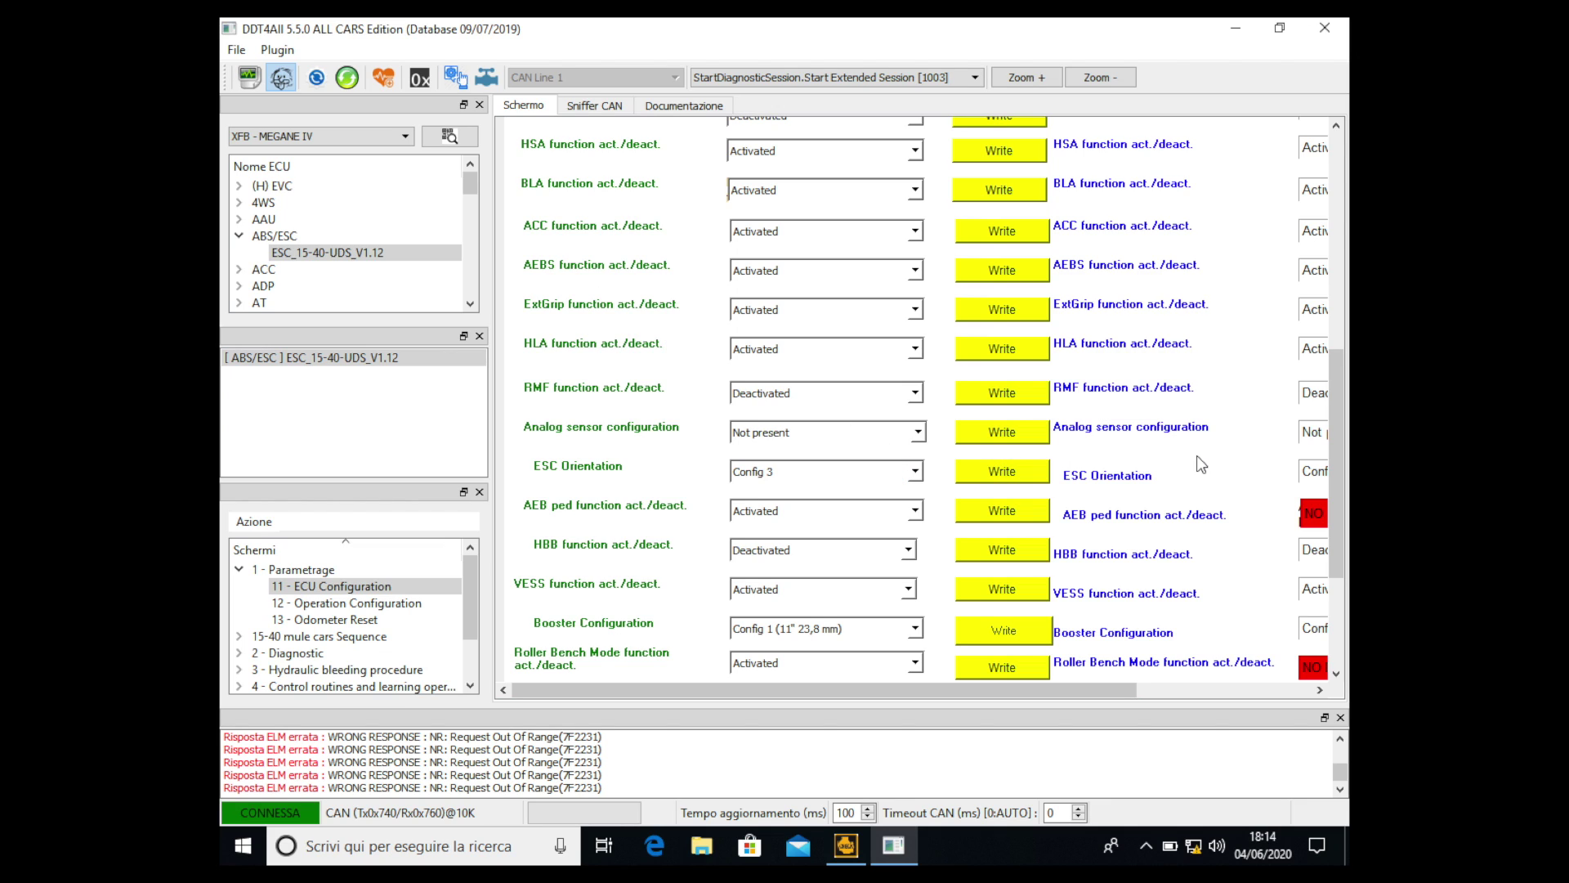
pyautogui.hscroll(2, 1171, 474)
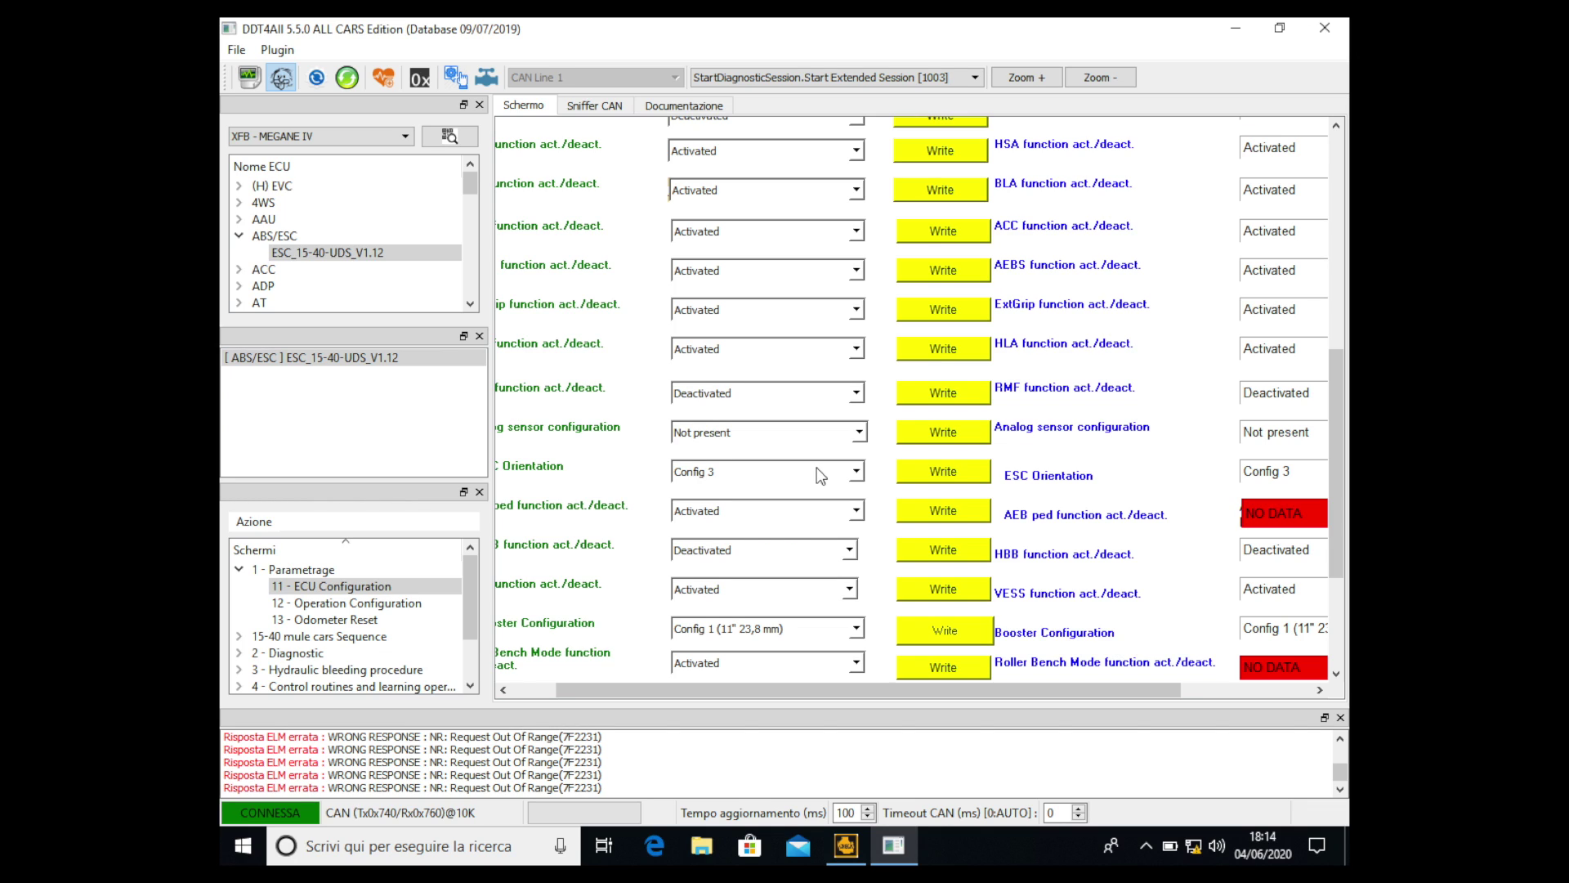
# Add the CMF1_BCM_DDT_11 ECU from the BCM/UCH group and open its diagnostic session
pyautogui.click(234, 232)
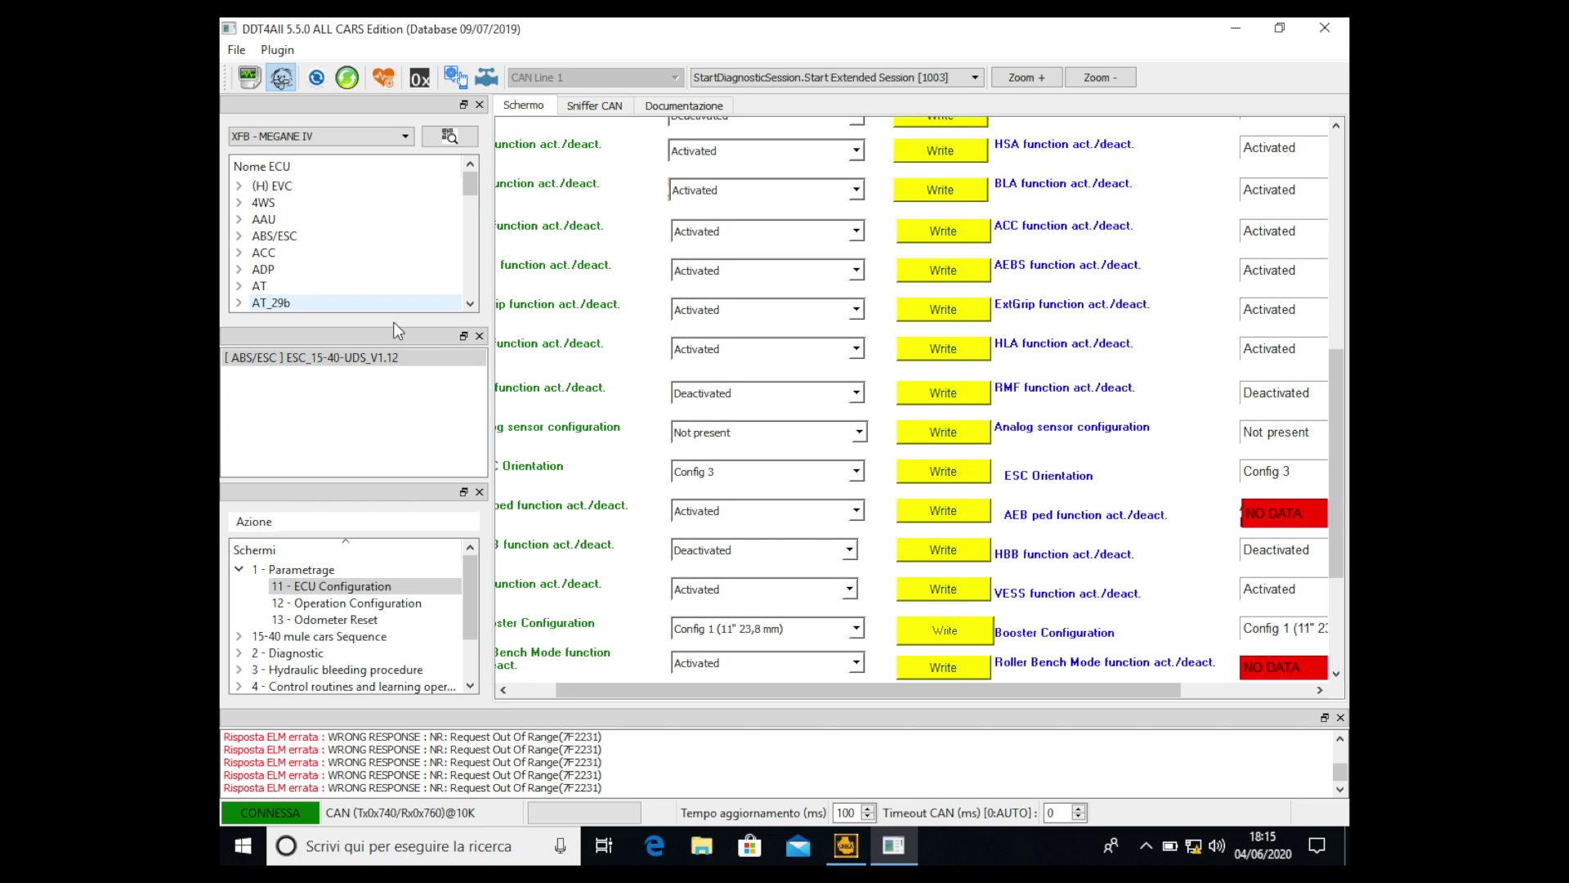
pyautogui.click(470, 304)
pyautogui.click(469, 304)
pyautogui.click(470, 304)
pyautogui.click(470, 304)
pyautogui.click(469, 304)
pyautogui.click(470, 304)
pyautogui.click(470, 304)
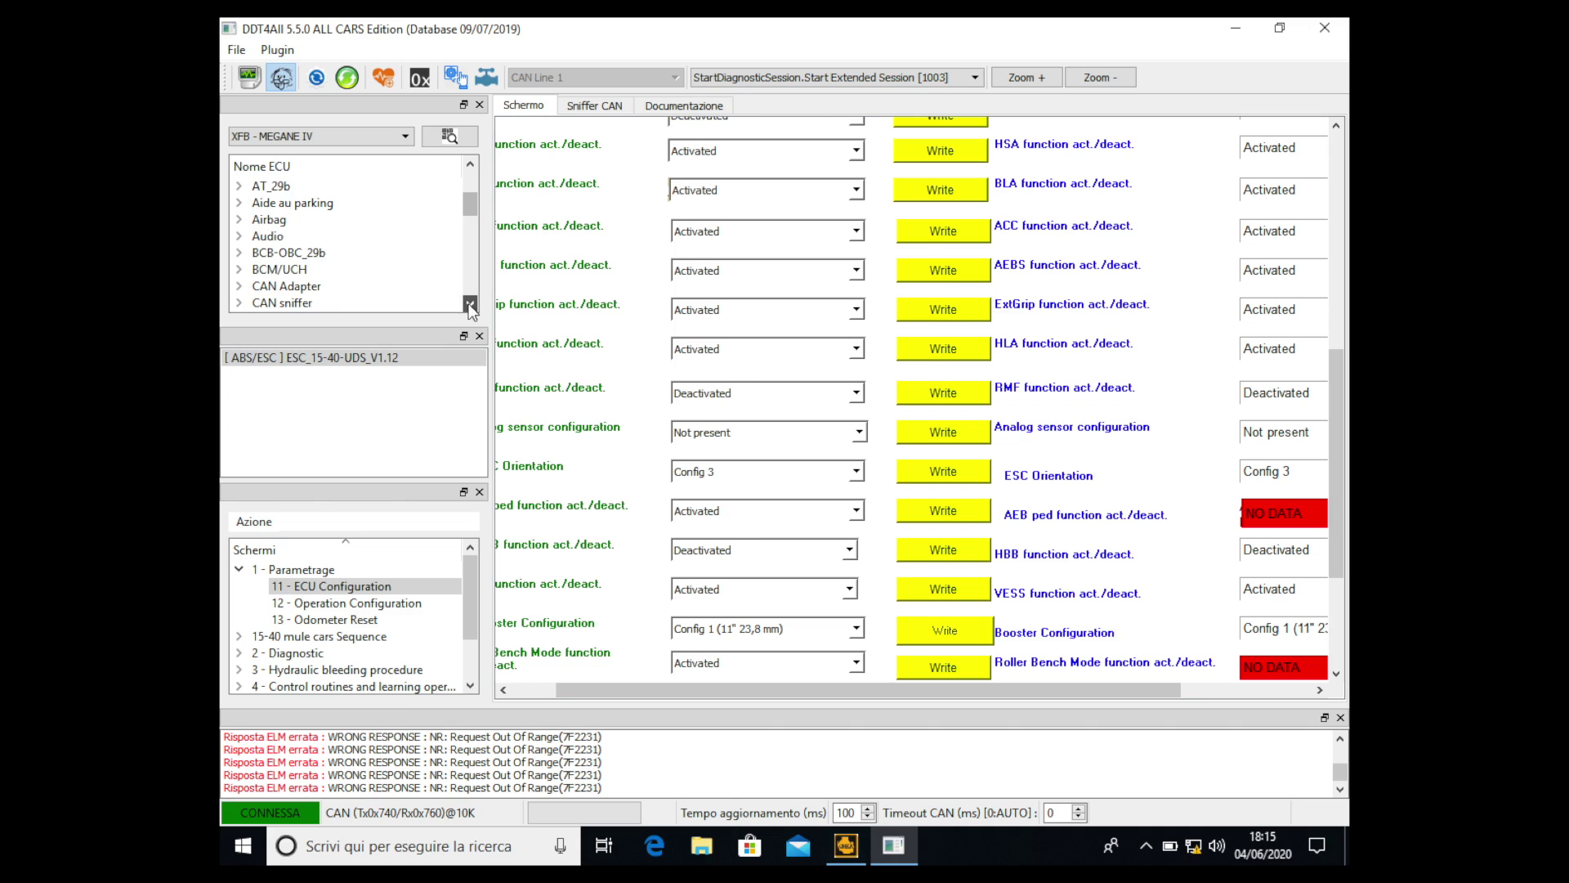
pyautogui.click(312, 268)
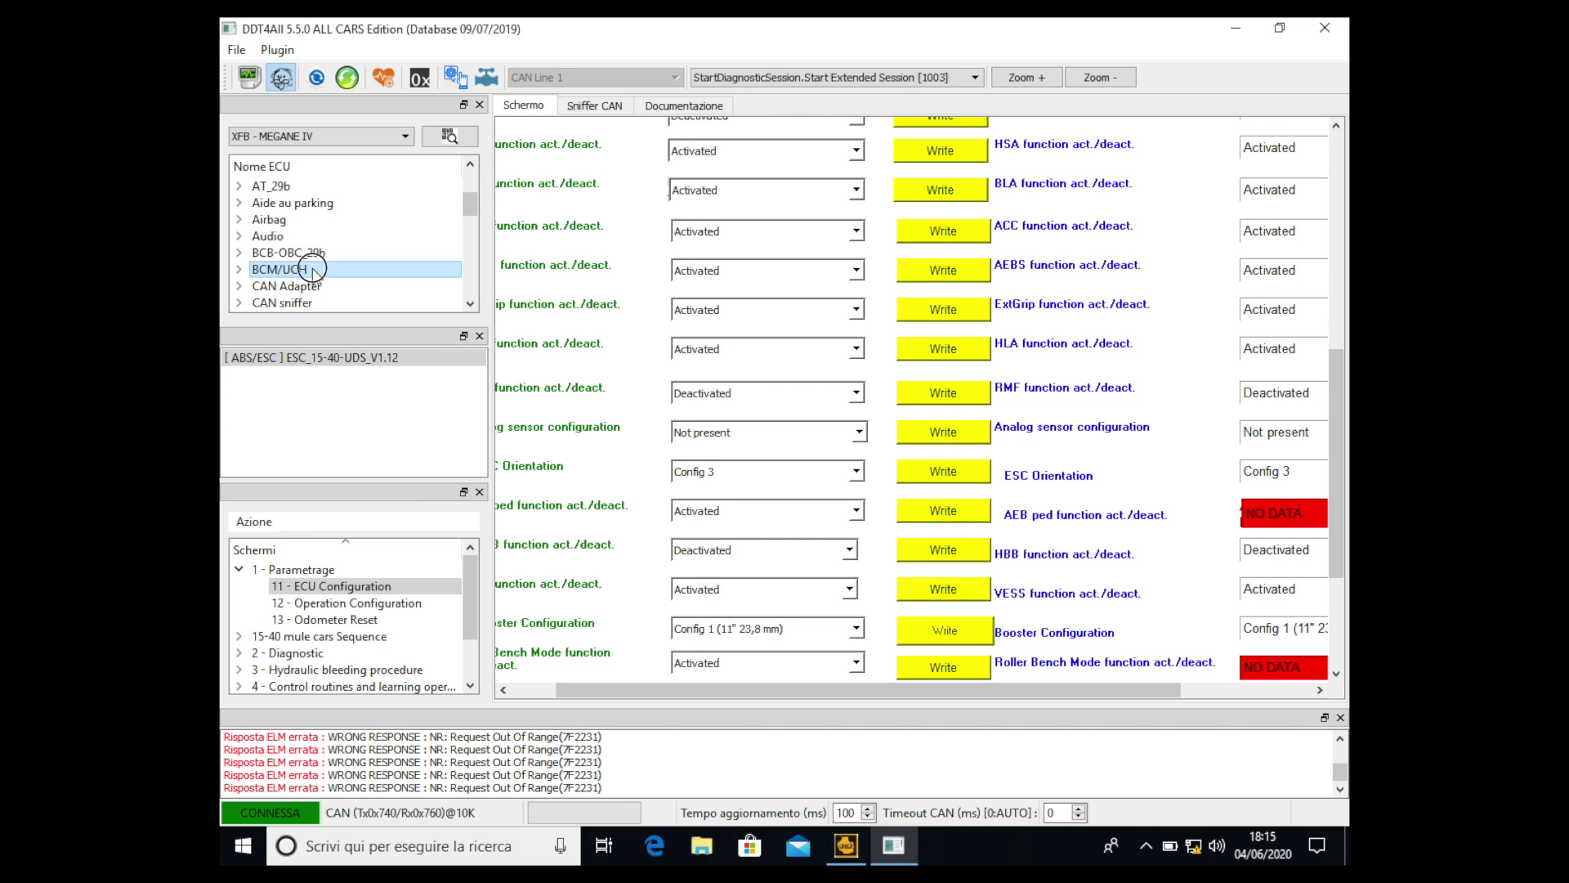
pyautogui.click(312, 268)
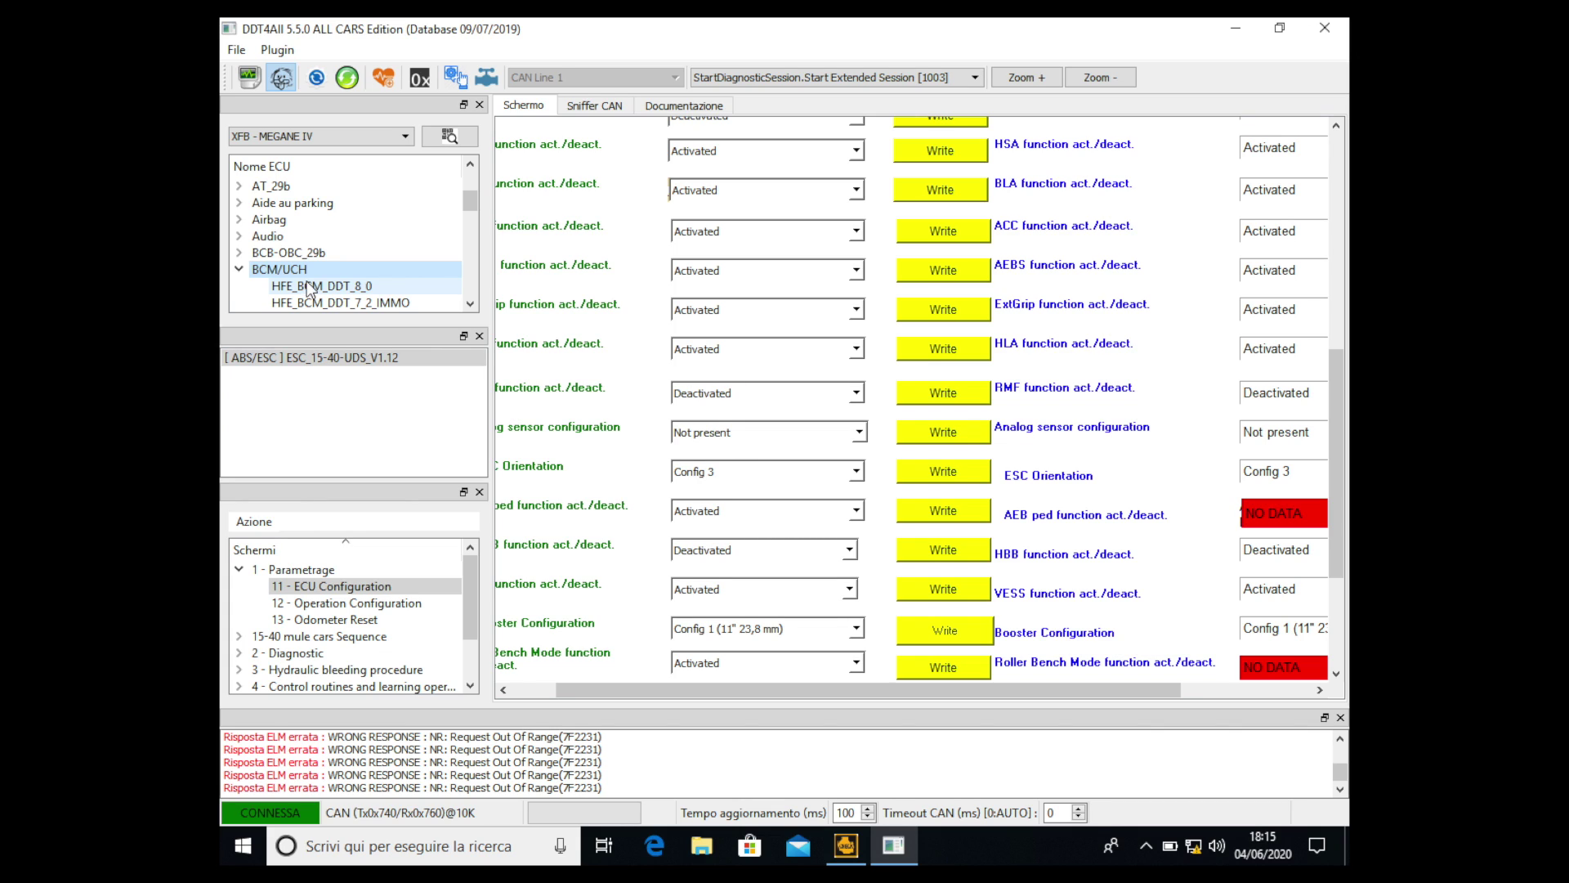
pyautogui.scroll(-1, 353, 292)
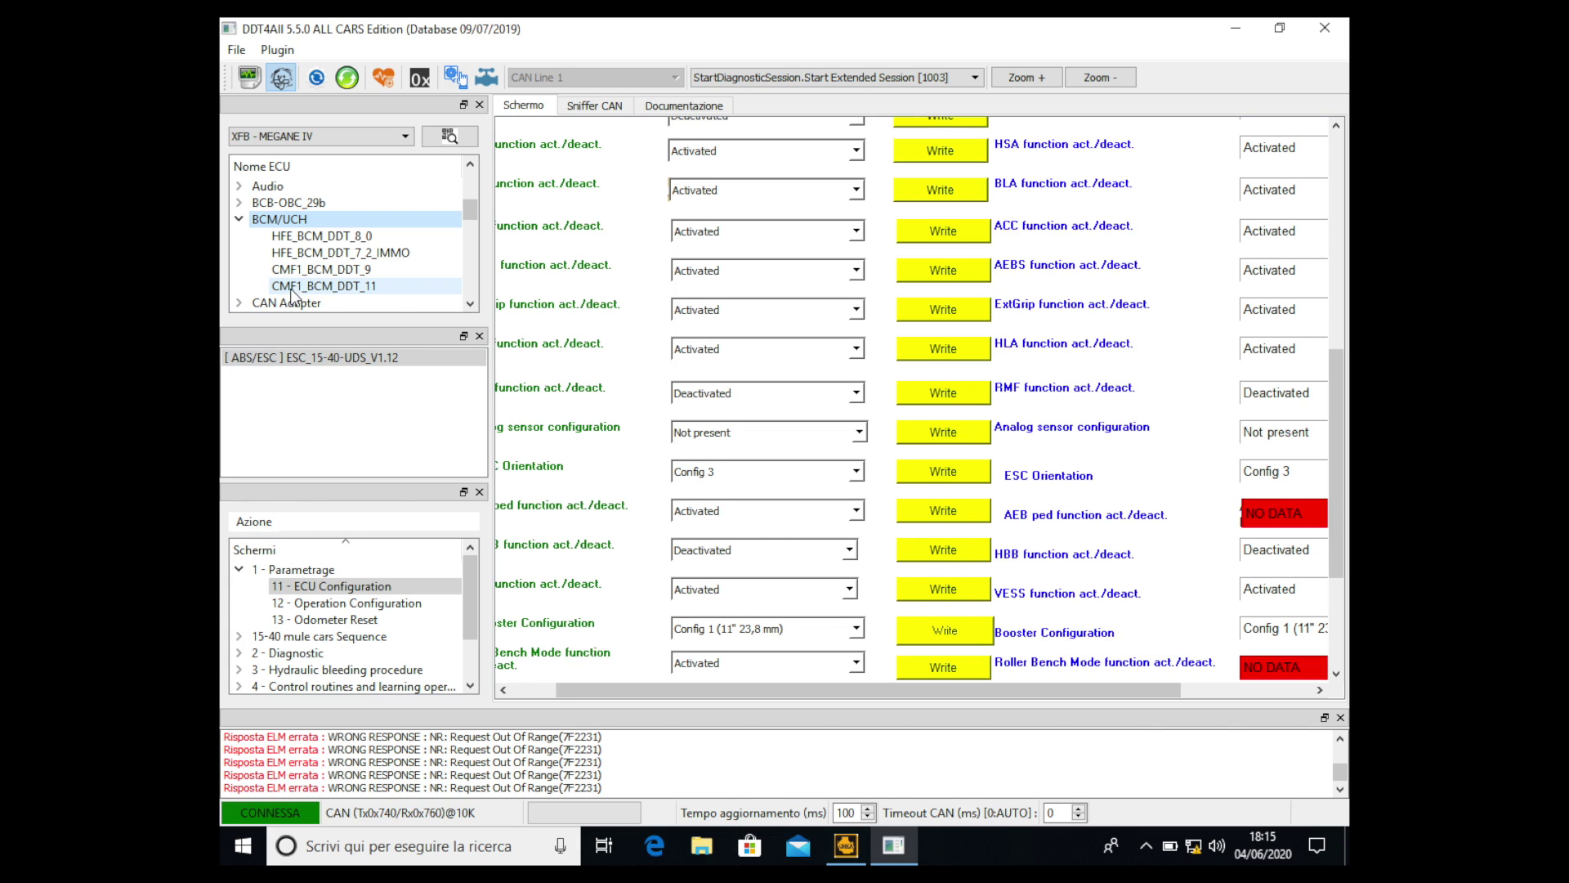
pyautogui.doubleClick(386, 284)
pyautogui.click(367, 372)
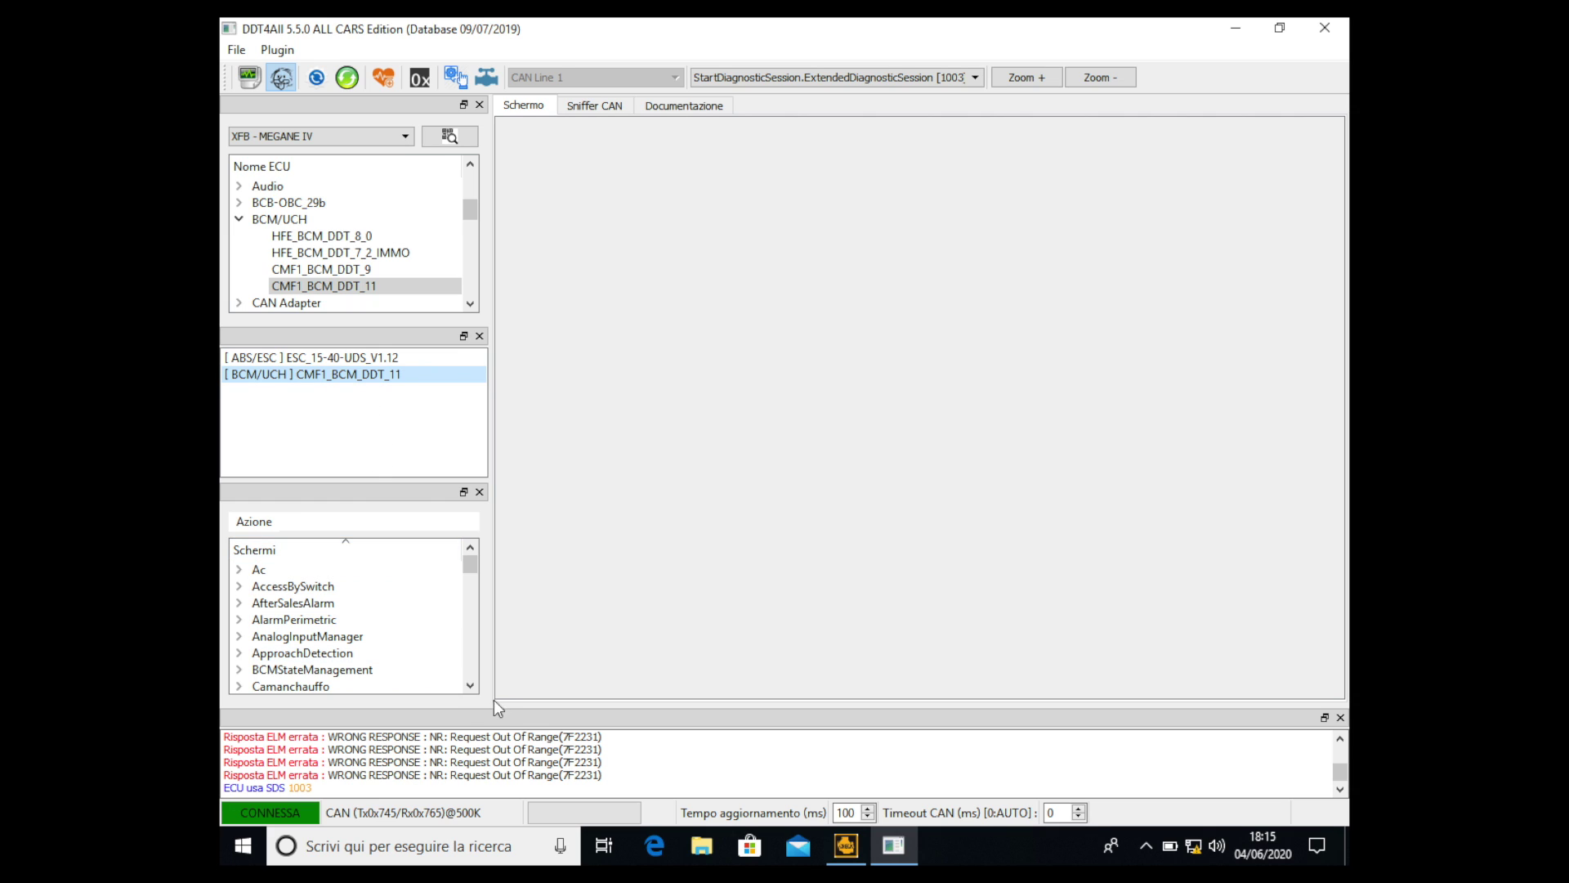
# Open the Mmi - Configuration screen of the BCM module and look over its read and write values
pyautogui.click(471, 686)
pyautogui.click(471, 685)
pyautogui.moveTo(470, 686); pyautogui.dragTo(470, 685)
pyautogui.click(240, 620)
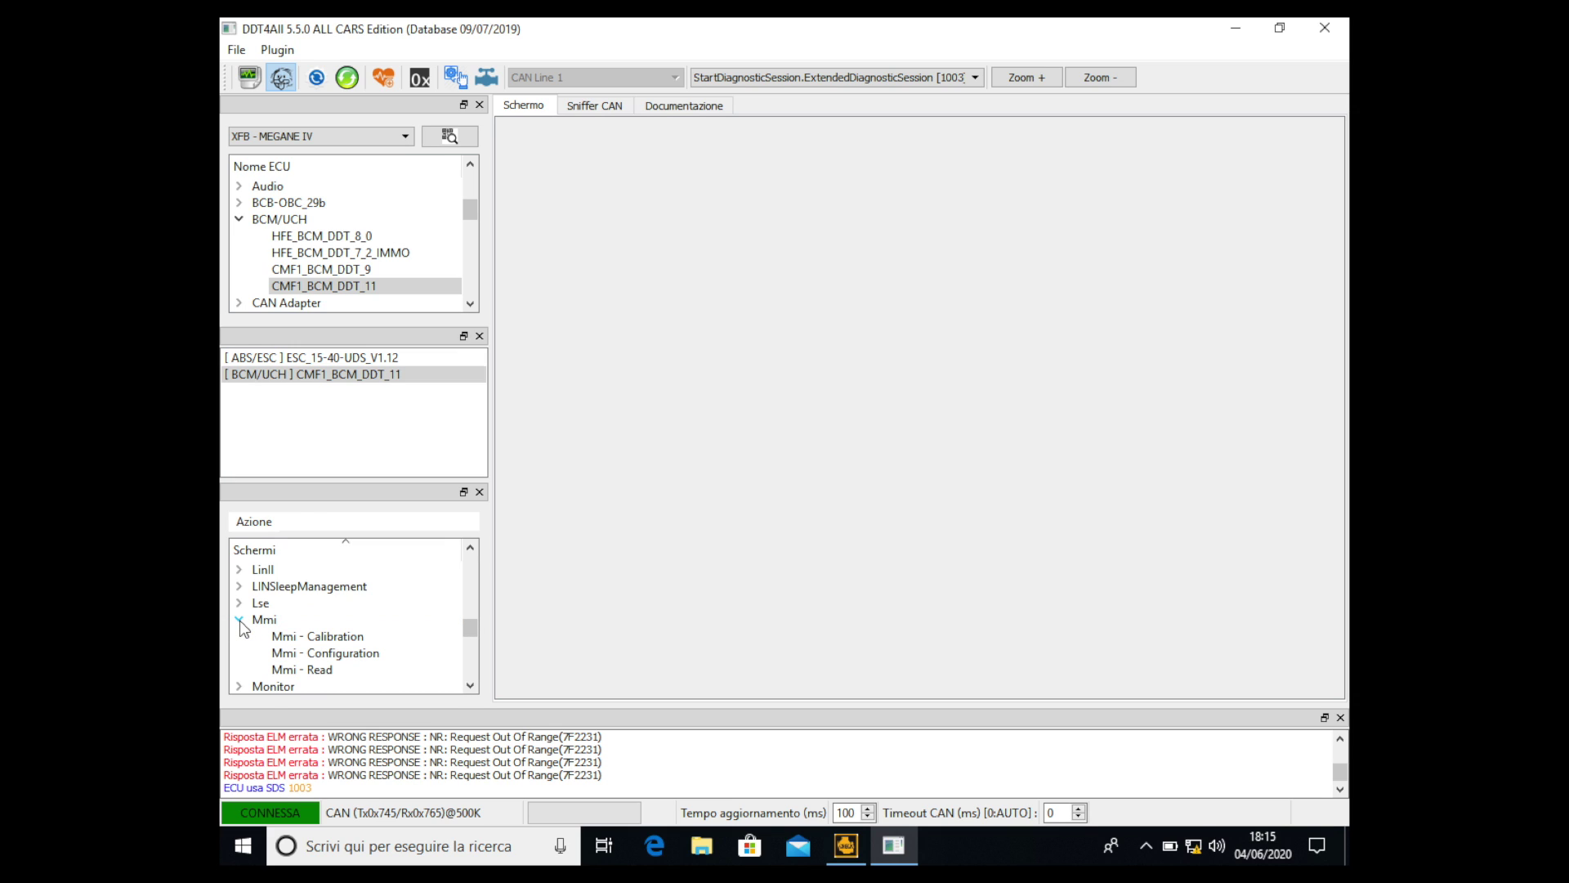
pyautogui.click(317, 652)
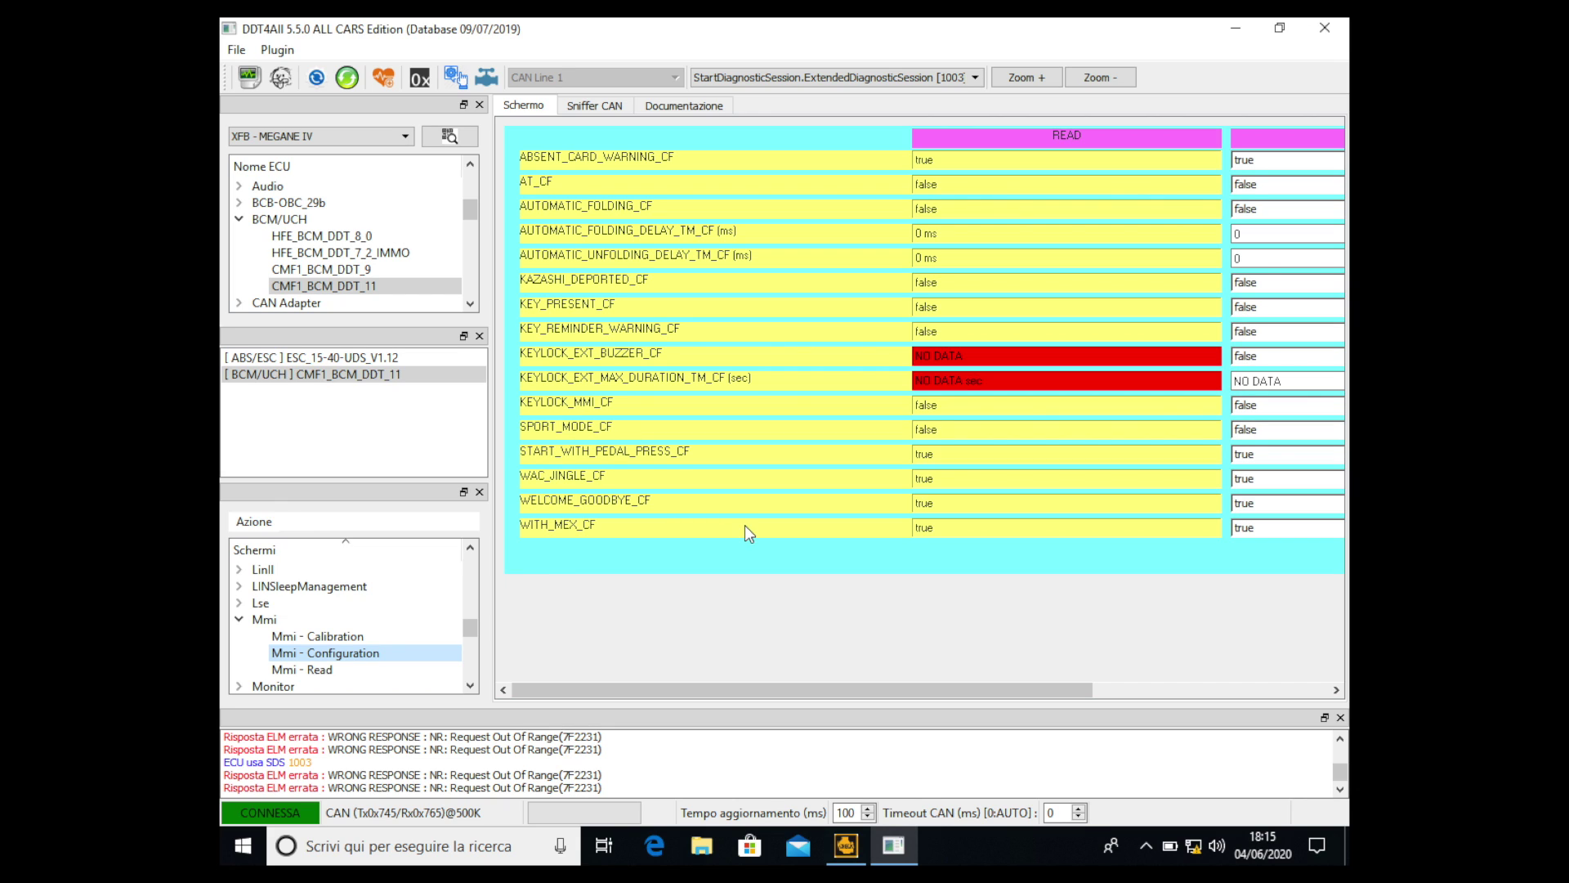
pyautogui.click(778, 606)
pyautogui.hscroll(3, 778, 607)
pyautogui.hscroll(-3, 778, 606)
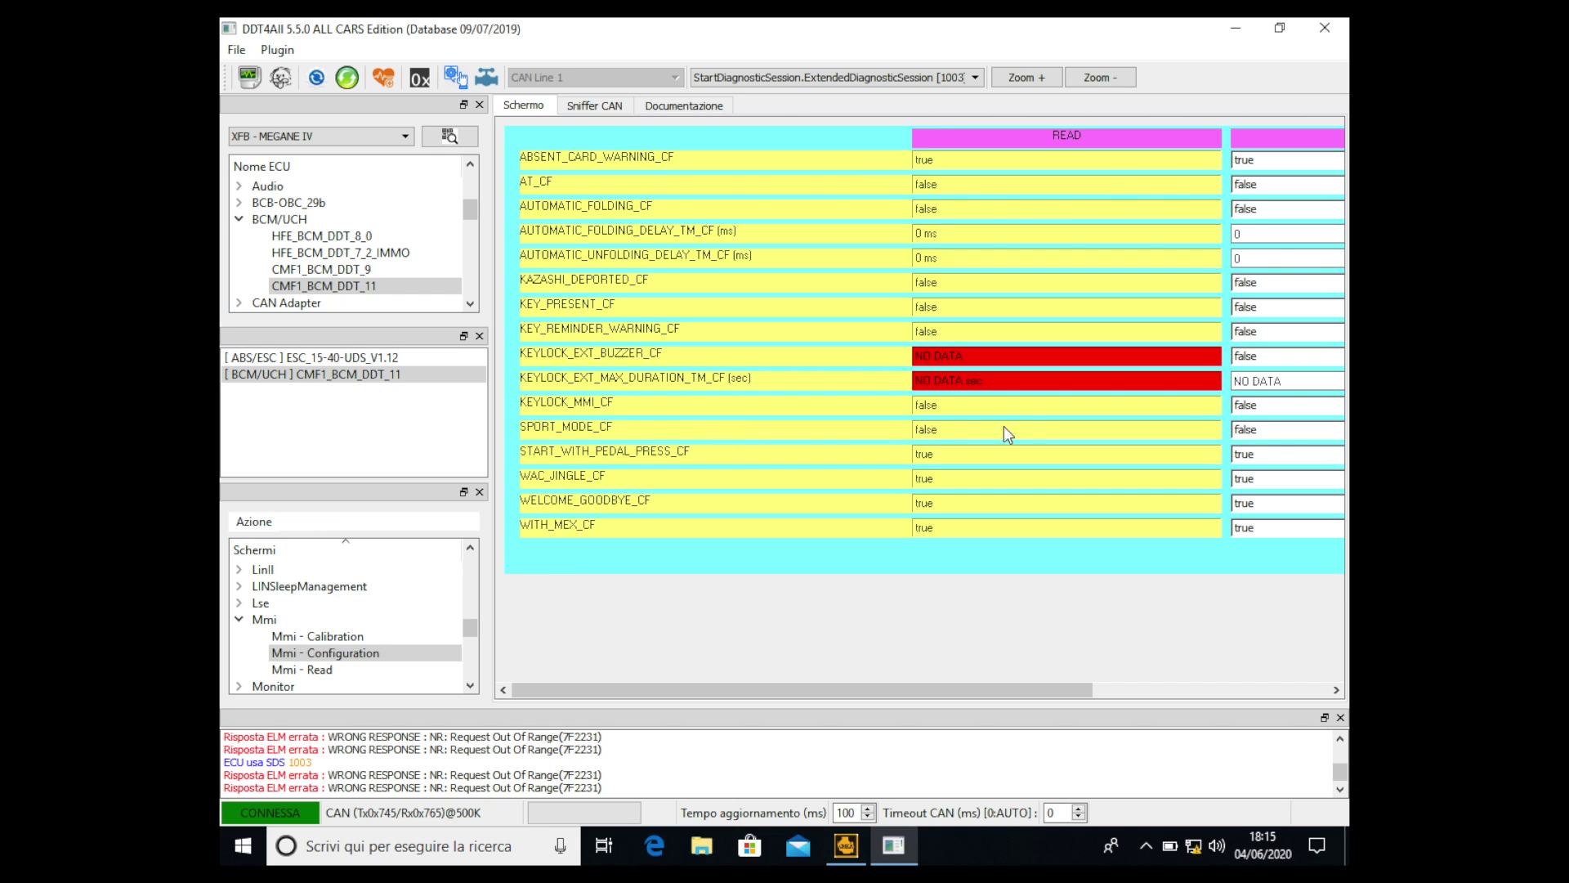
# Enable expert mode, set SPORT_MODE_CF to true, and send the value to the BCM
pyautogui.click(281, 77)
pyautogui.scroll(-3, 1165, 419)
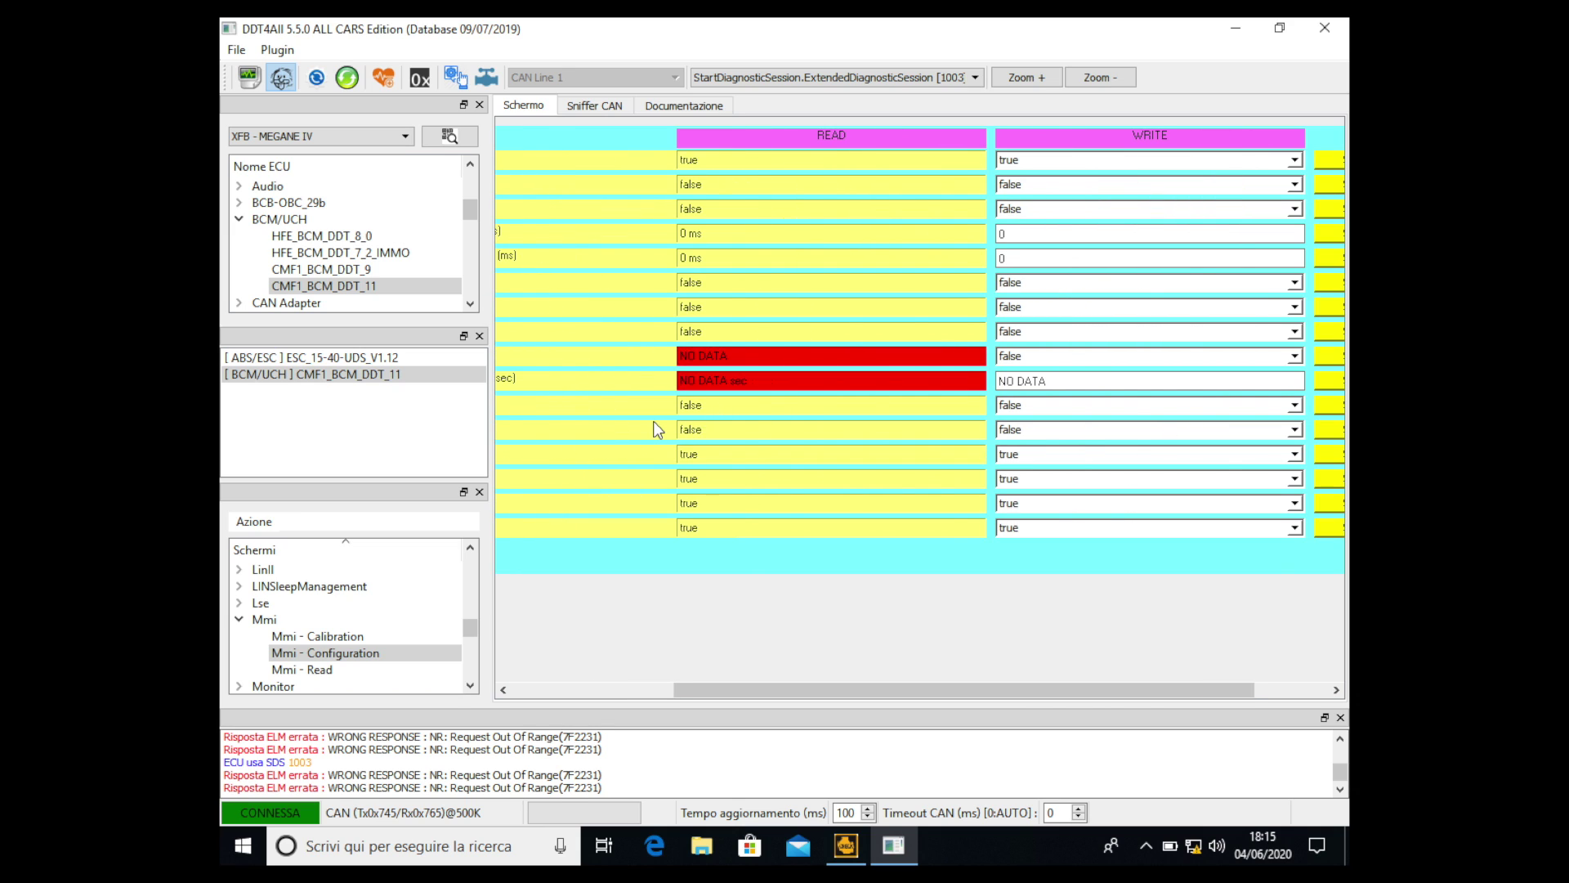
pyautogui.scroll(3, 653, 424)
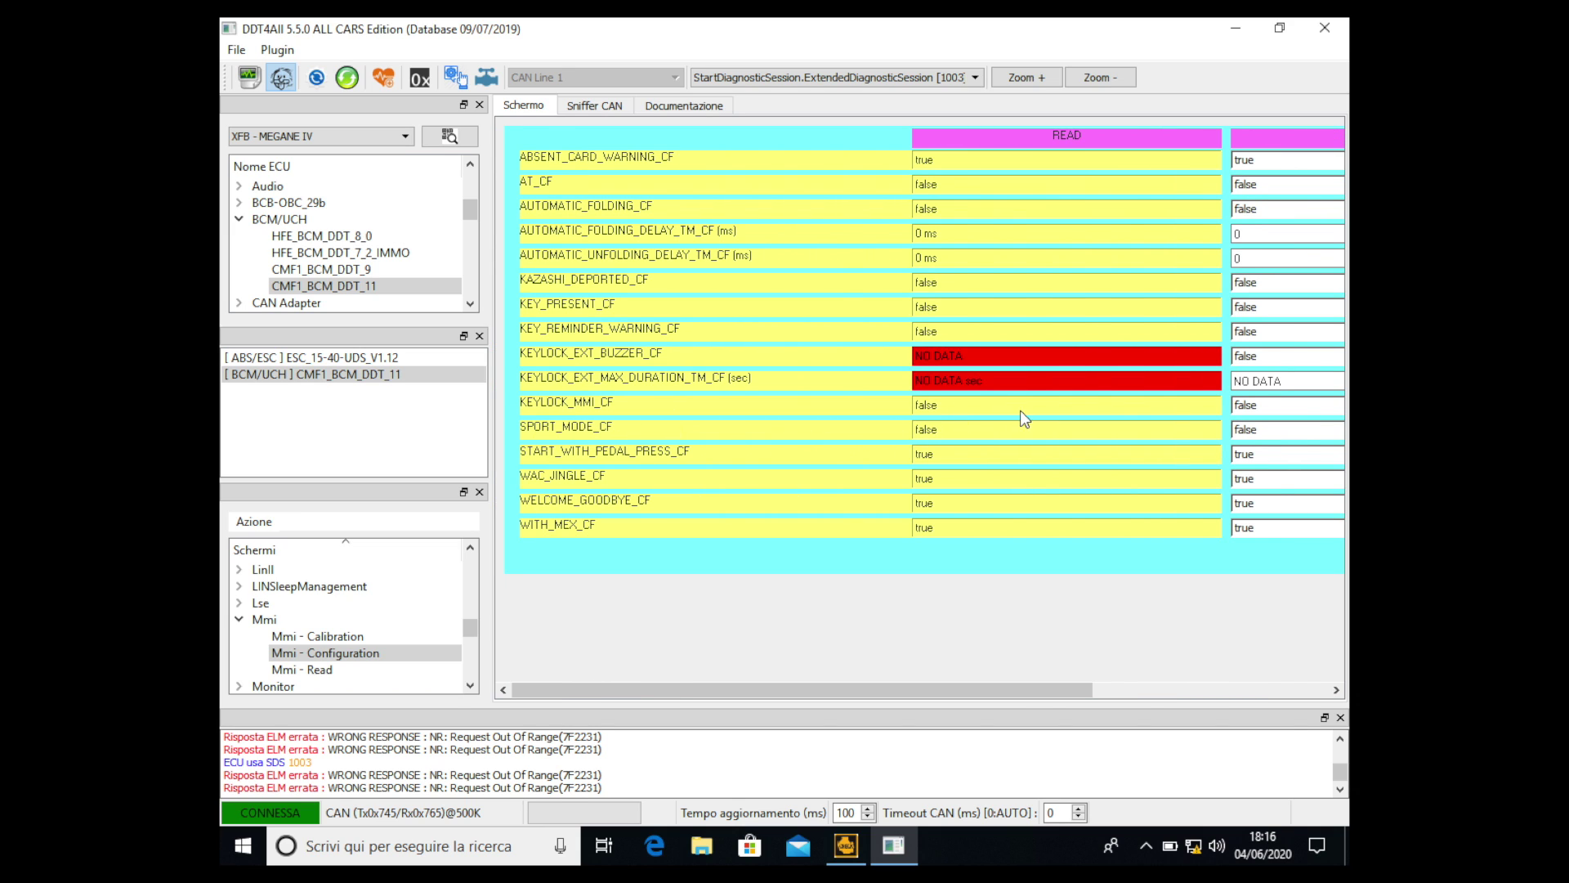
pyautogui.click(1249, 429)
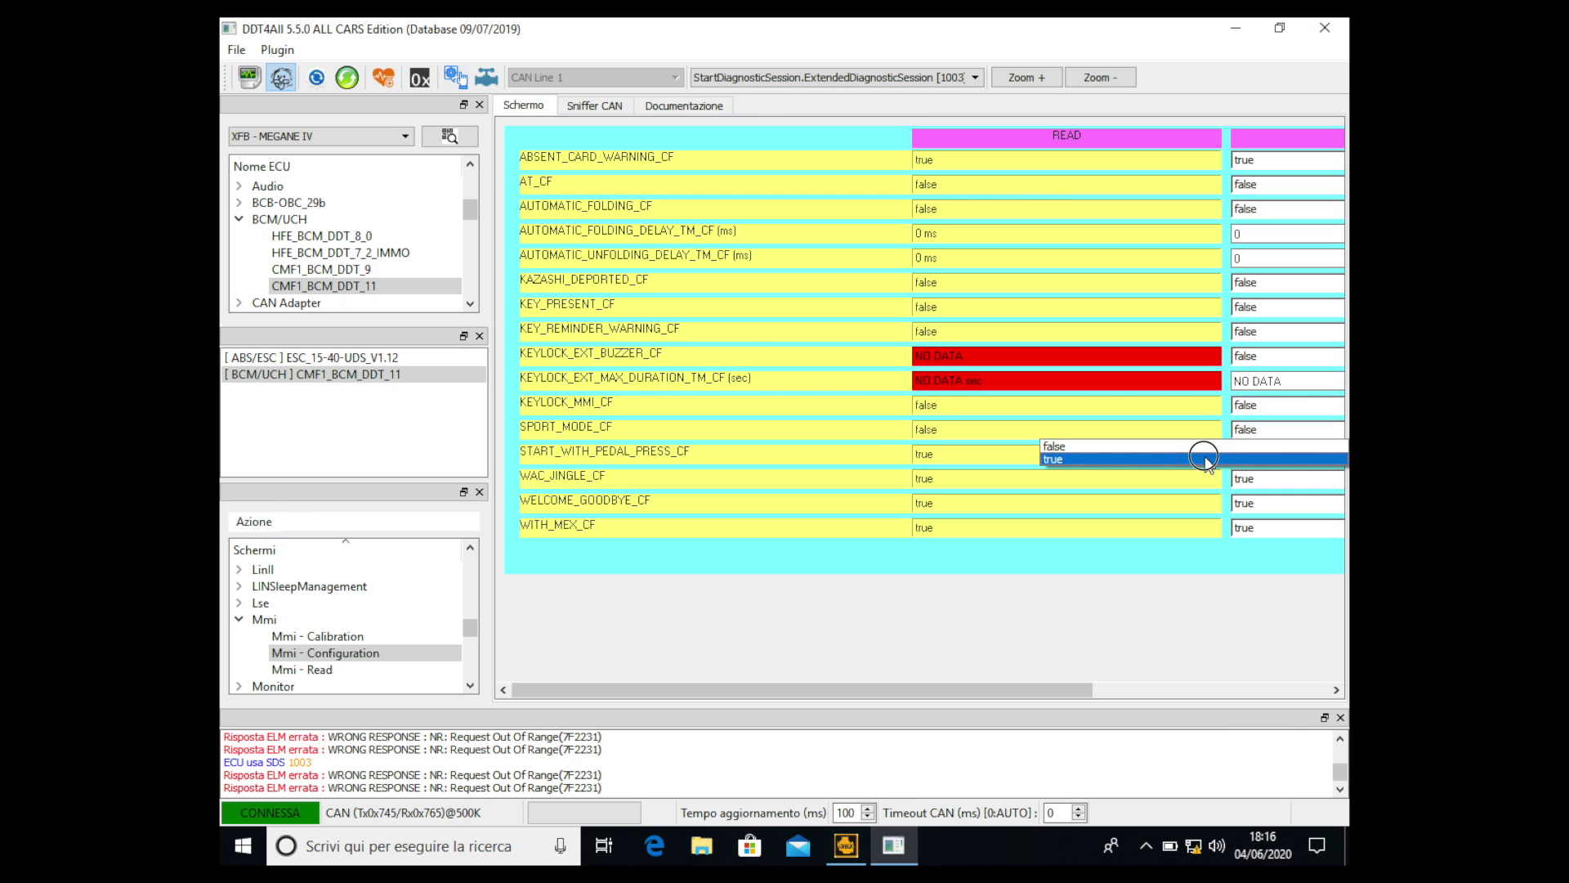
pyautogui.click(1204, 459)
pyautogui.scroll(-3, 1107, 476)
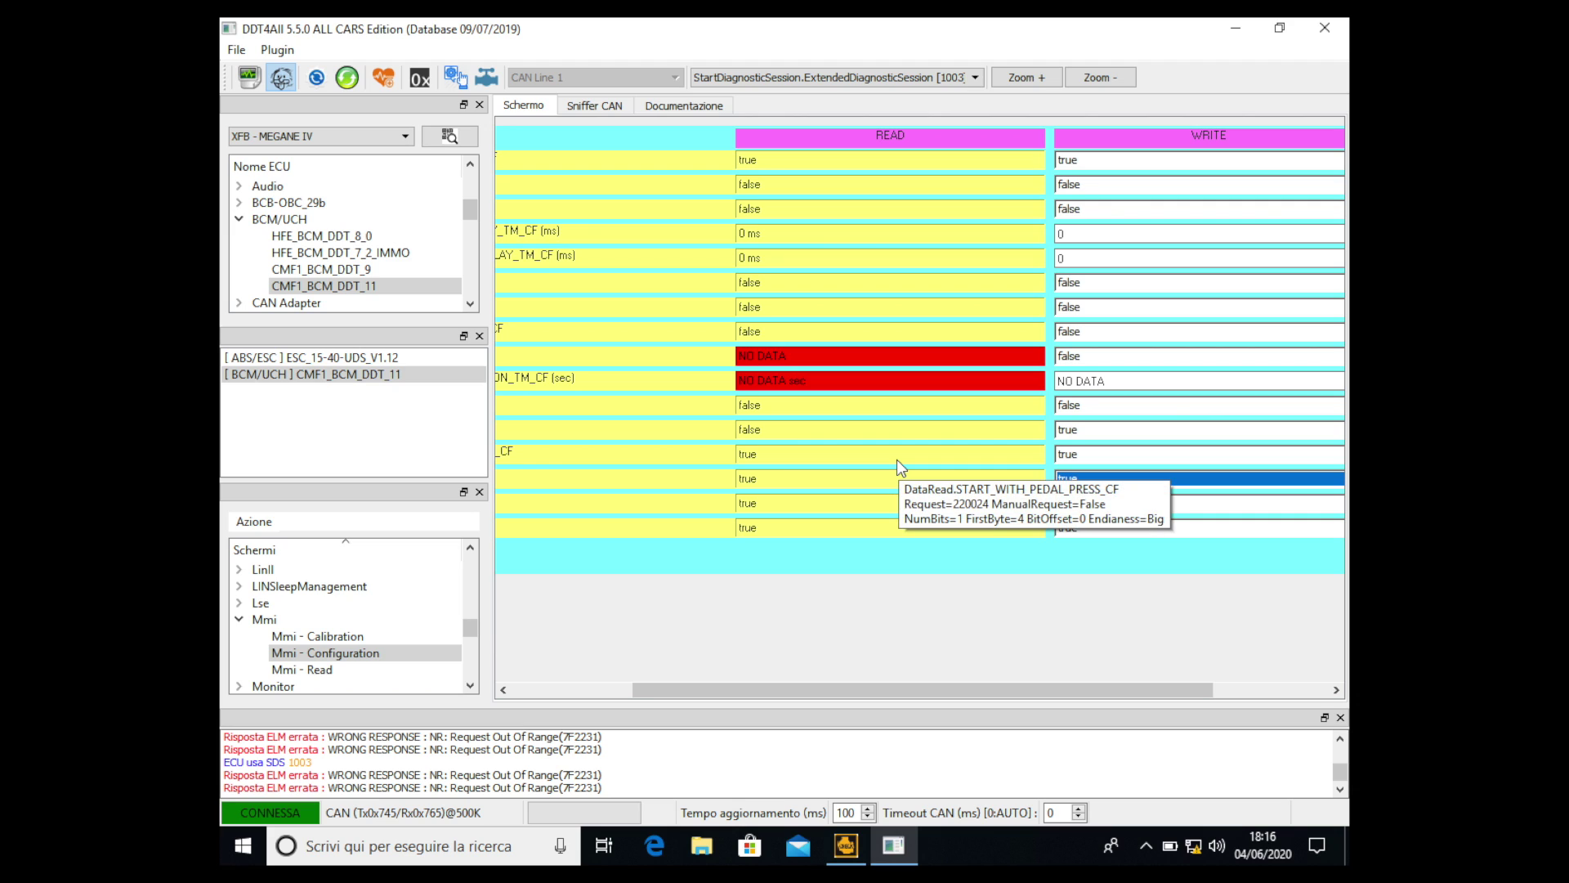
pyautogui.click(913, 424)
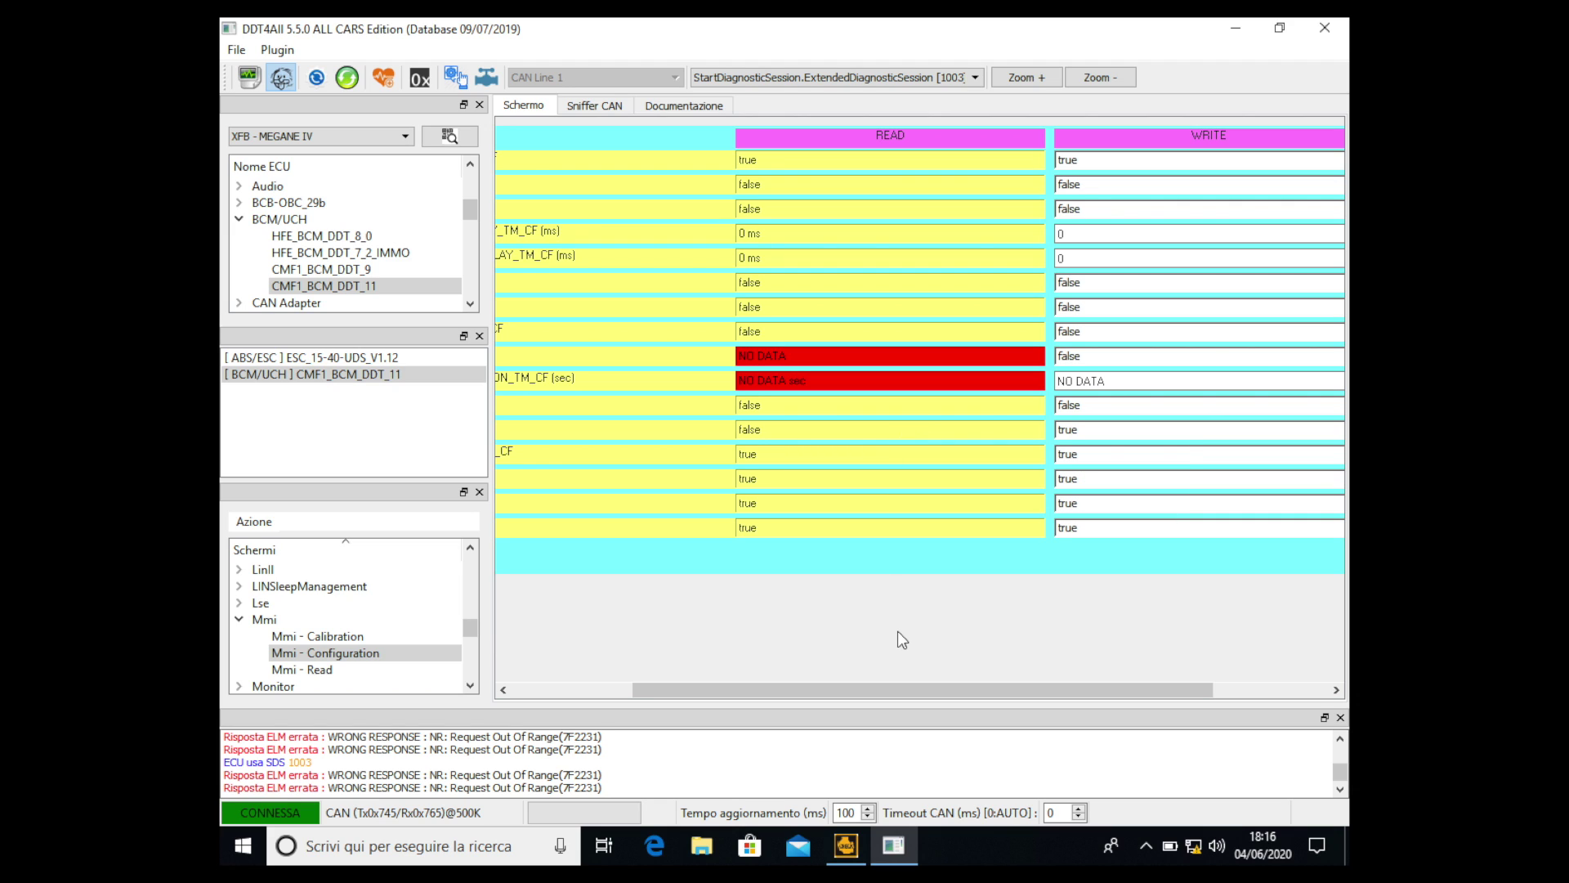
pyautogui.scroll(-3, 897, 631)
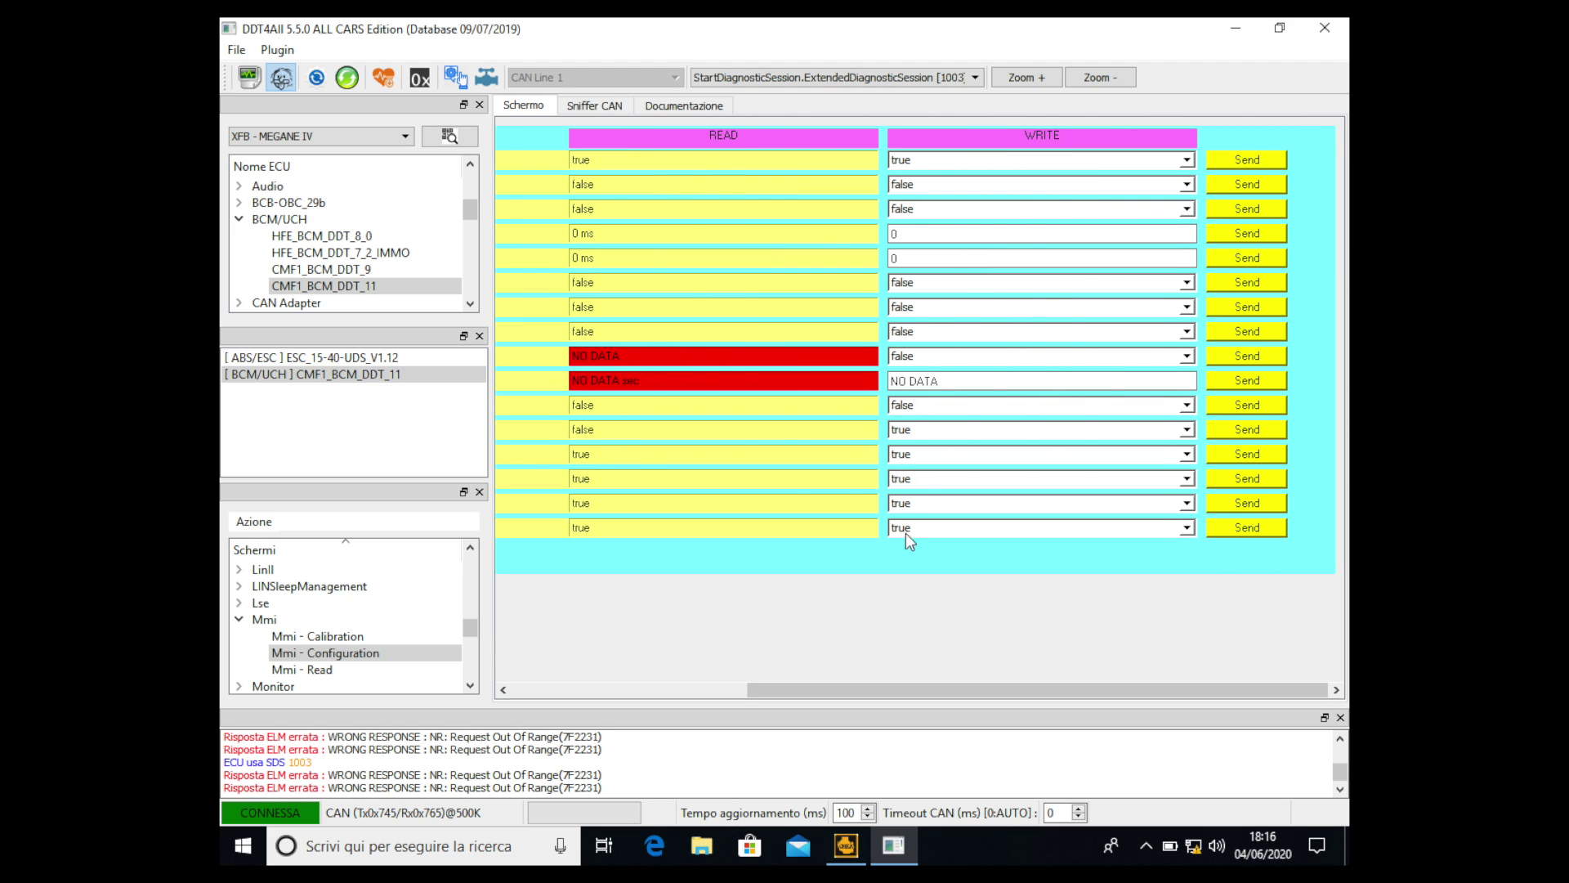
pyautogui.click(1235, 425)
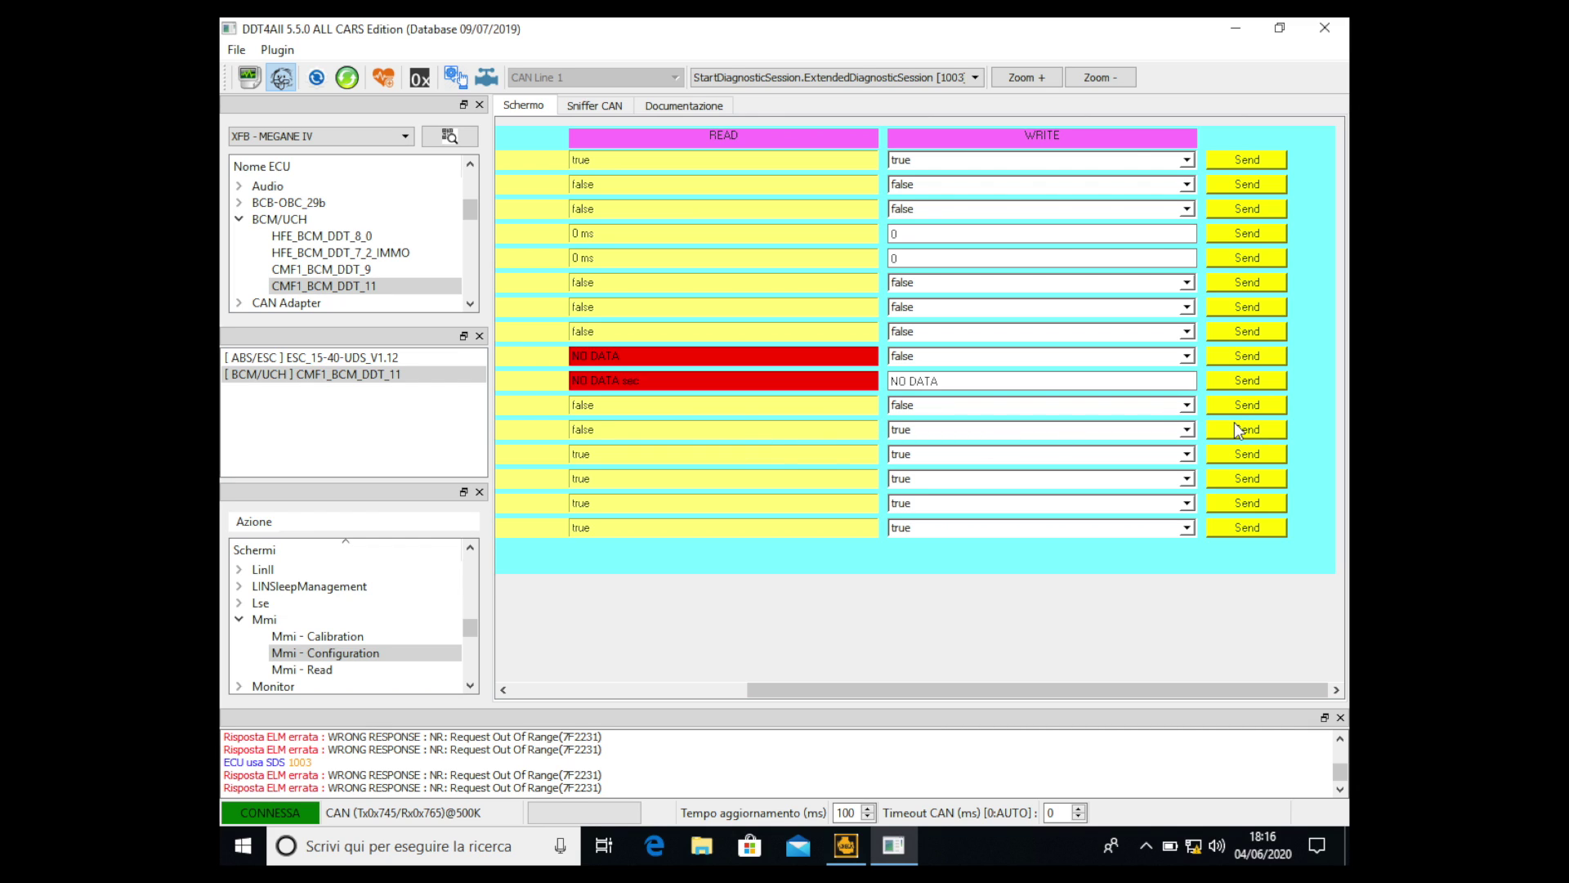